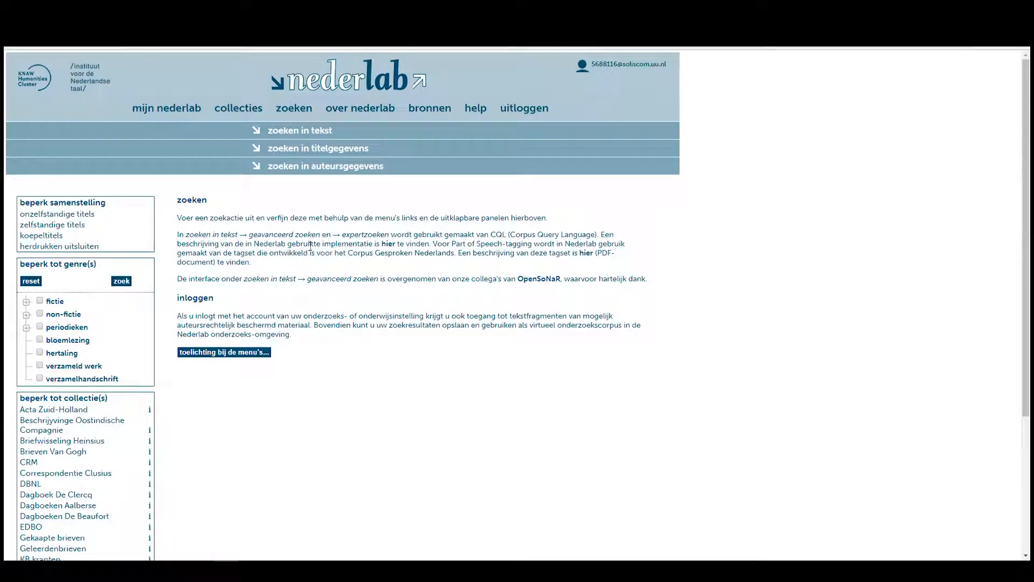
Step: Restrict the search to the SoNaR collection and check the number of documents found
scroll(317, 249, "down", 1)
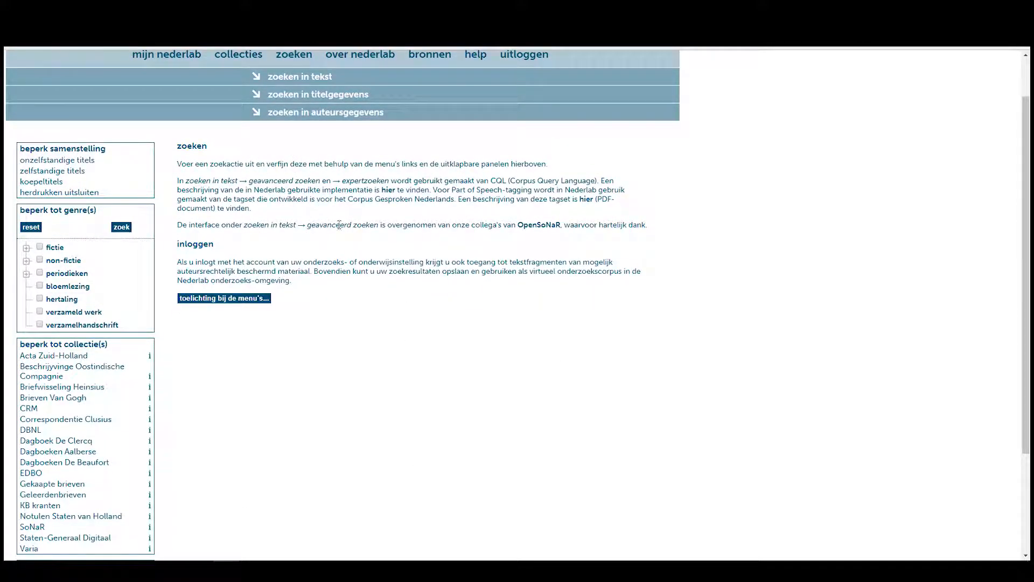
scroll(334, 226, "down", 2)
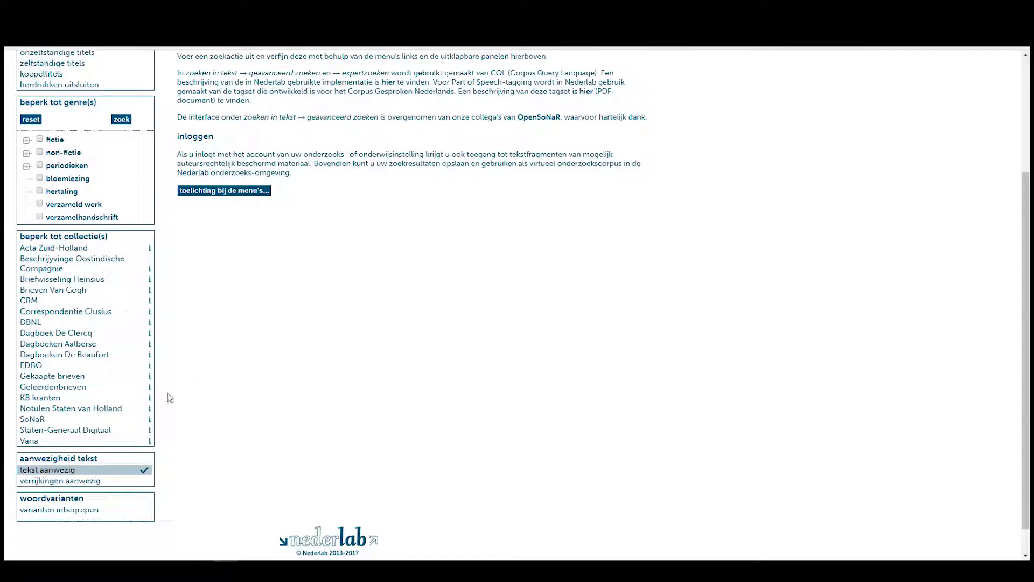
left_click(47, 420)
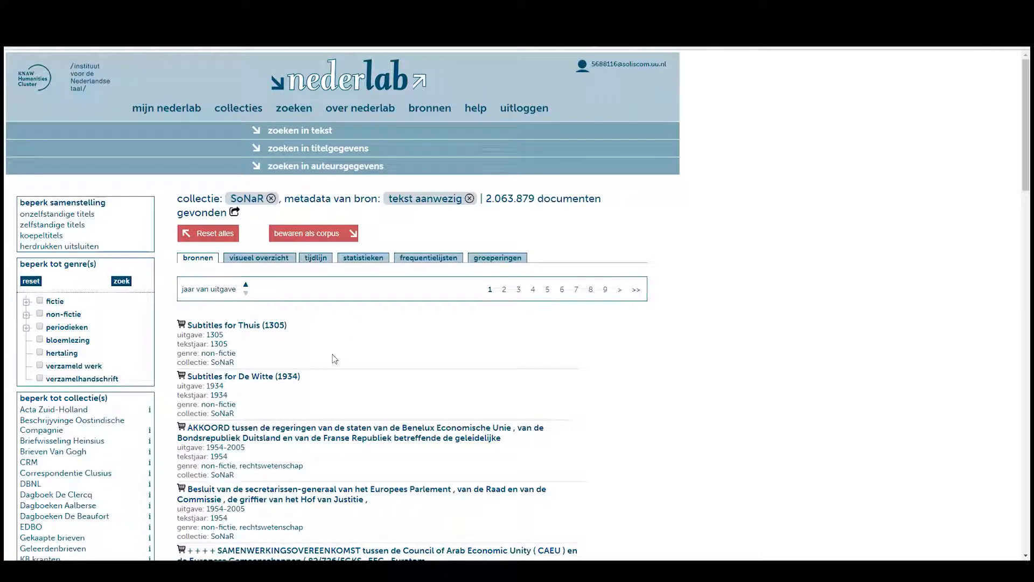
scroll(434, 338, "down", 4)
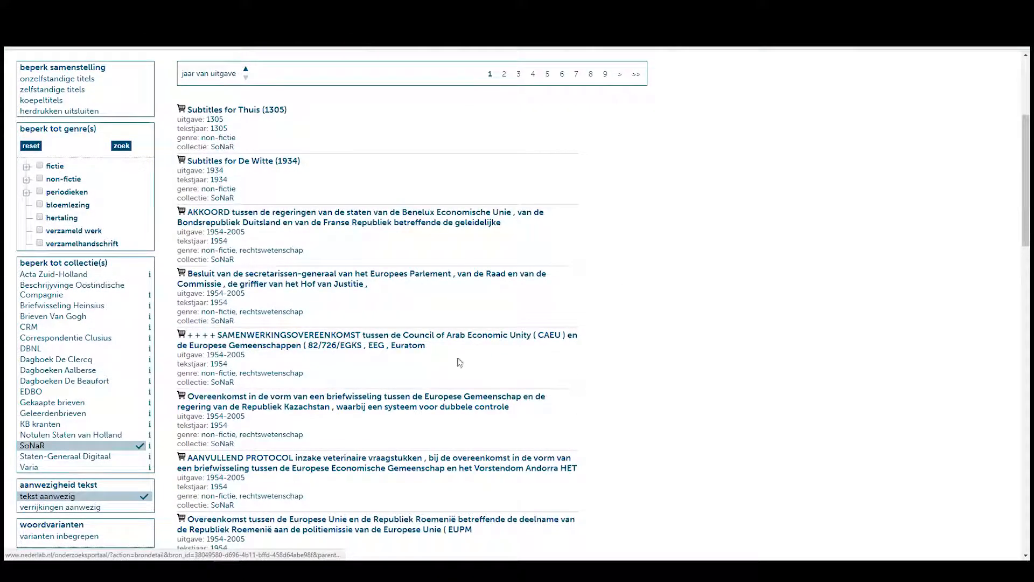
scroll(356, 352, "up", 4)
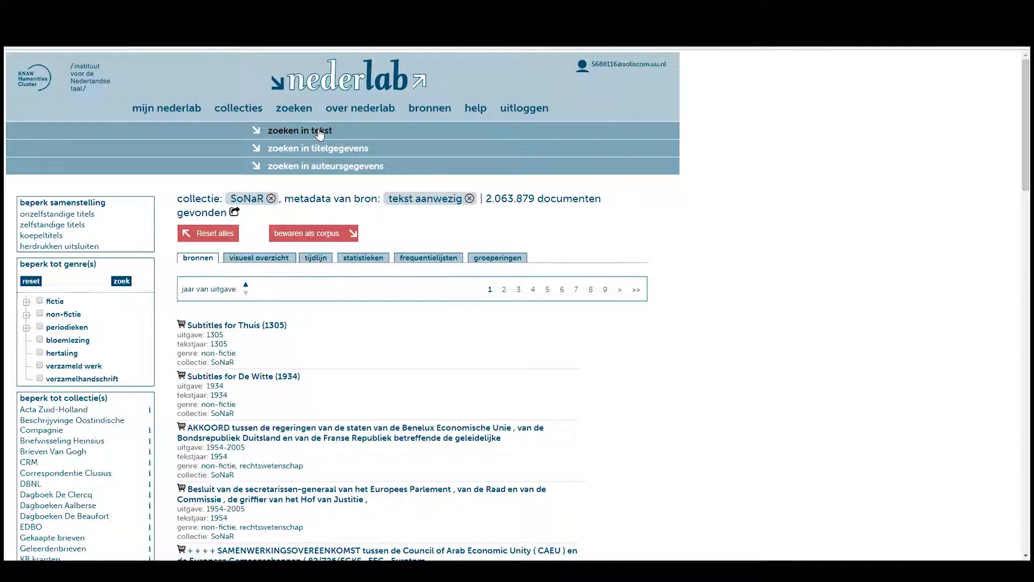
left_click_drag(487, 200, 536, 199)
left_click(535, 199)
Step: In the advanced text search, set the first token's condition to lemma is "boot"
left_click(294, 135)
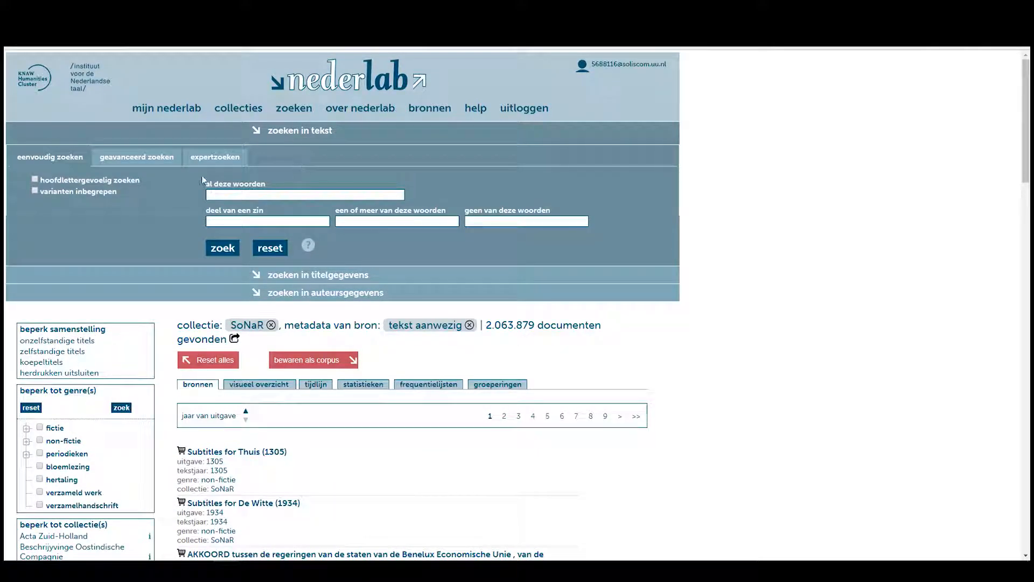
left_click(136, 157)
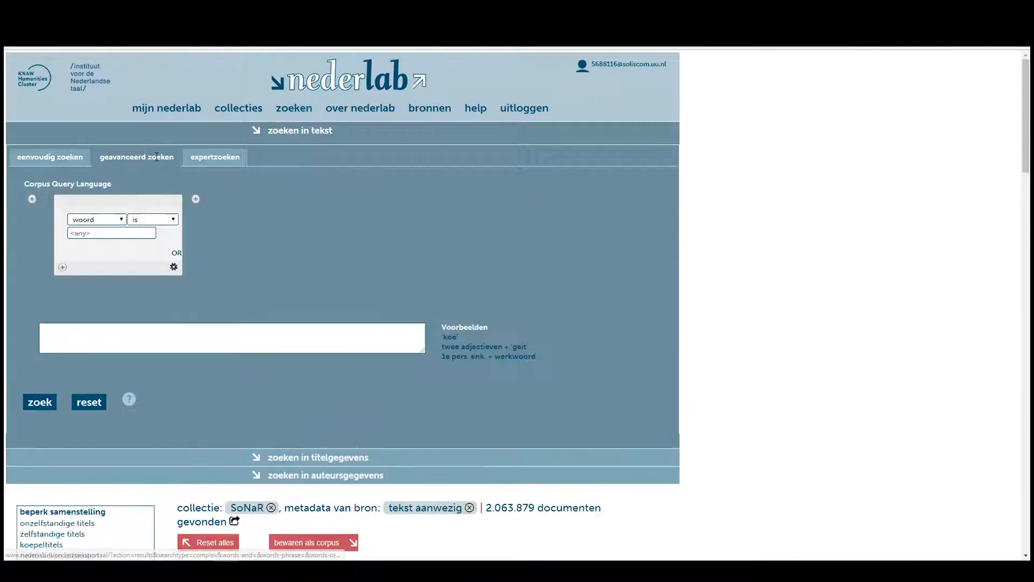
left_click(108, 220)
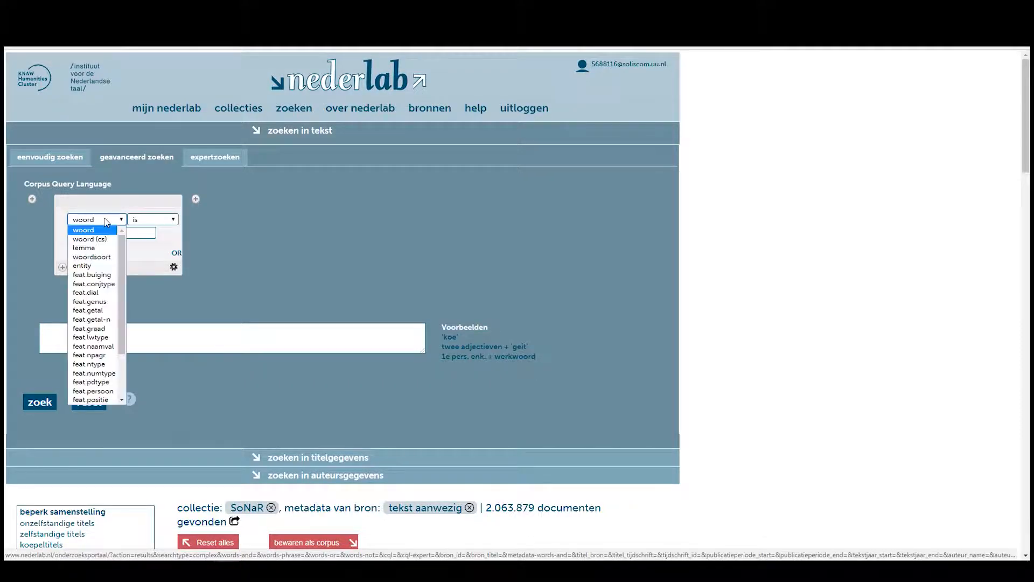
left_click(99, 251)
left_click(95, 233)
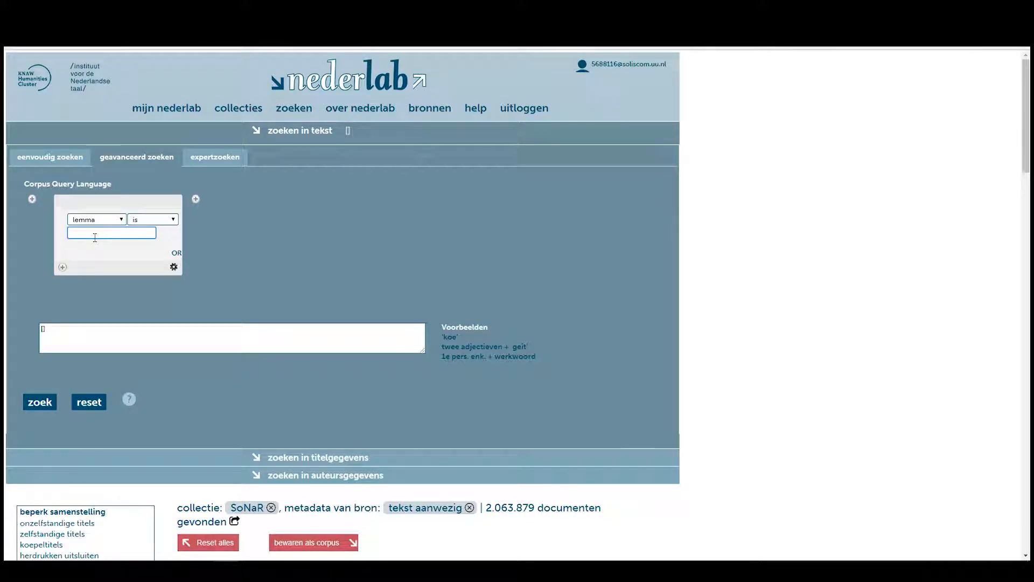
type("boot")
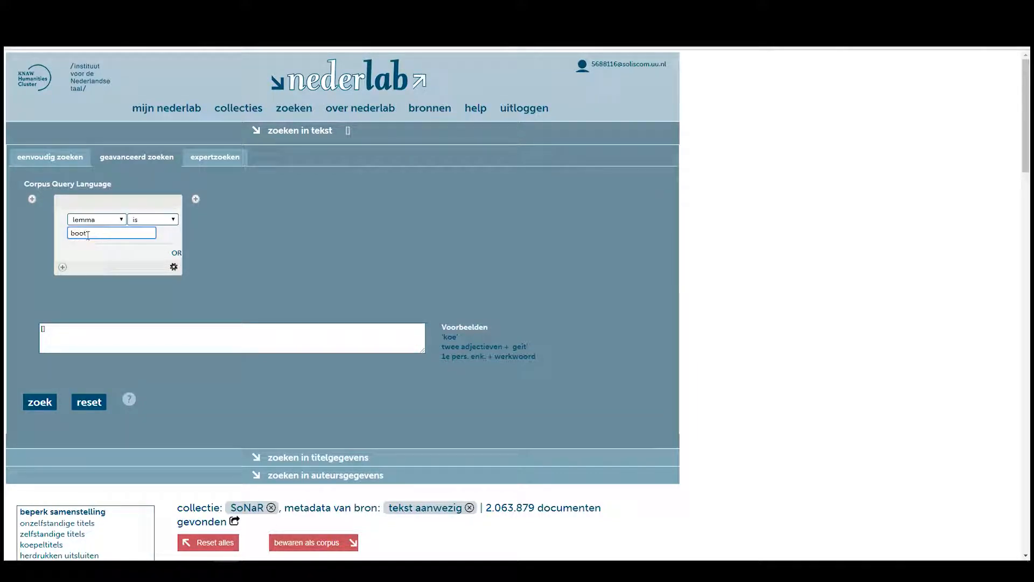
Step: Add a second token with part of speech (woordsoort) ADJ after the lemma, run the search and check the document count
left_click(196, 199)
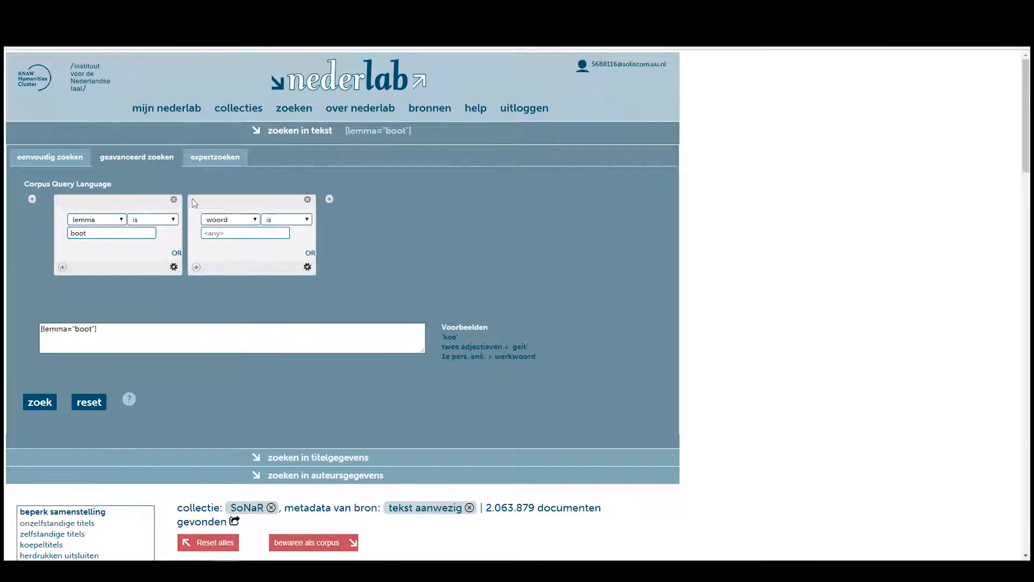
left_click(223, 221)
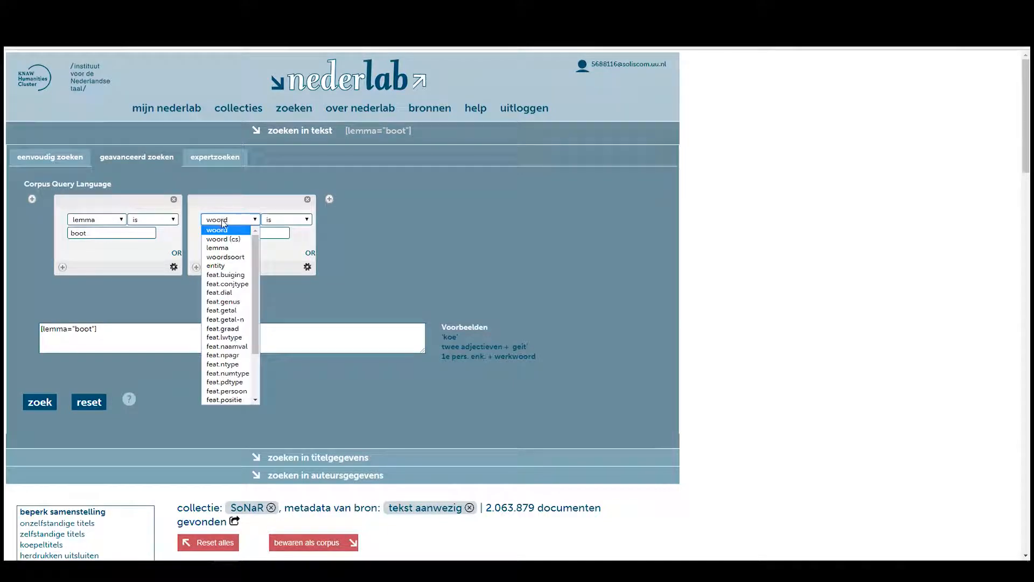
left_click(228, 257)
left_click(78, 377)
left_click(41, 404)
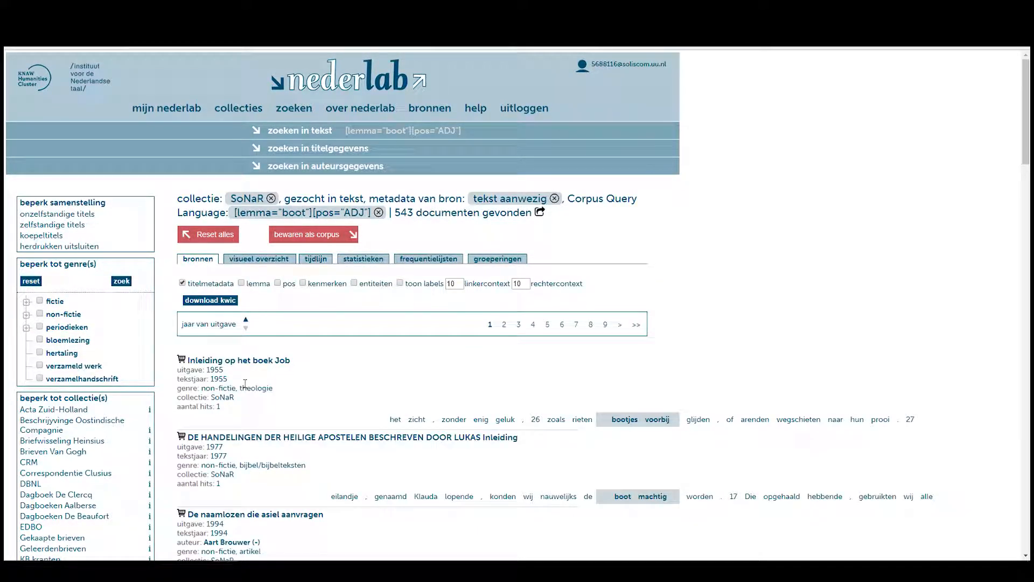
left_click_drag(397, 212, 416, 212)
left_click(437, 214)
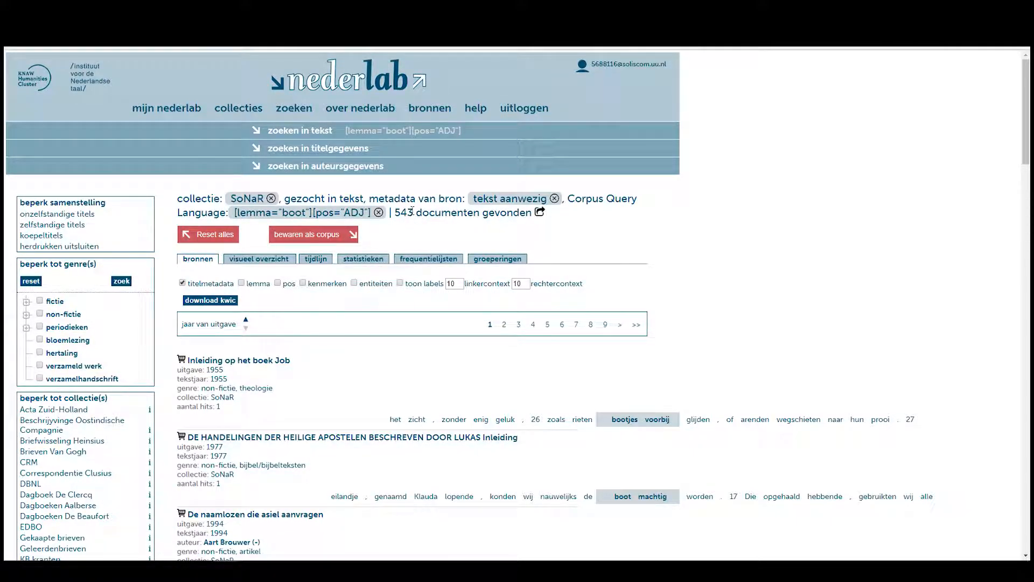
Step: Save the search results as a corpus, retitle it "Boot Corpus" and save the changes
left_click(323, 238)
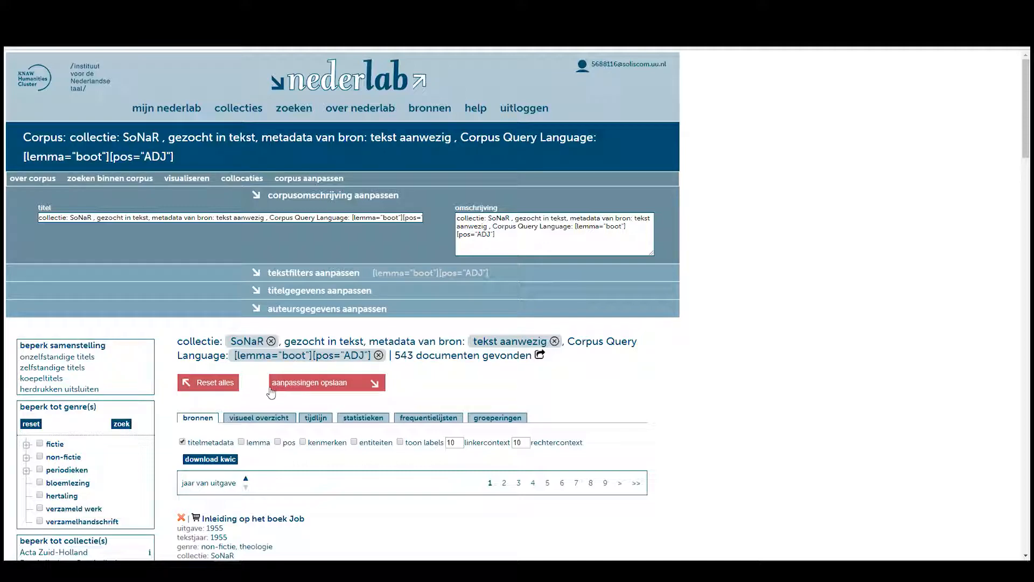
left_click_drag(40, 218, 528, 231)
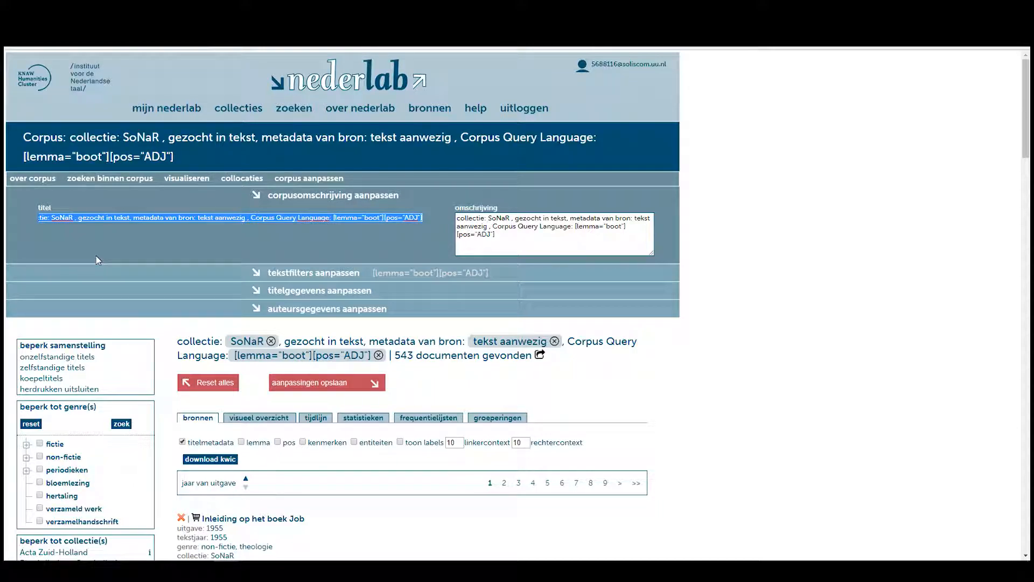
type("Boot ")
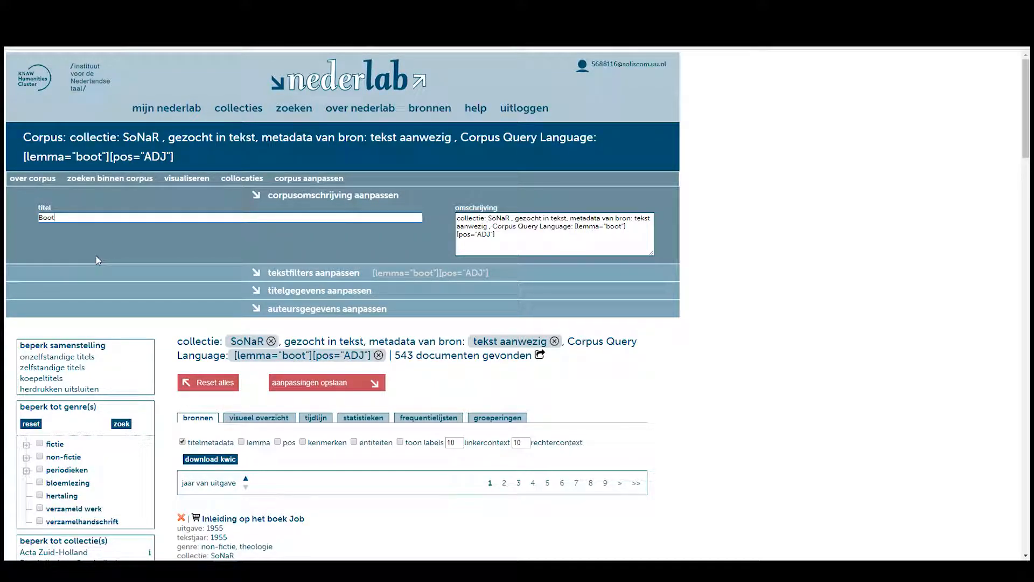
type("Corpus")
left_click(343, 384)
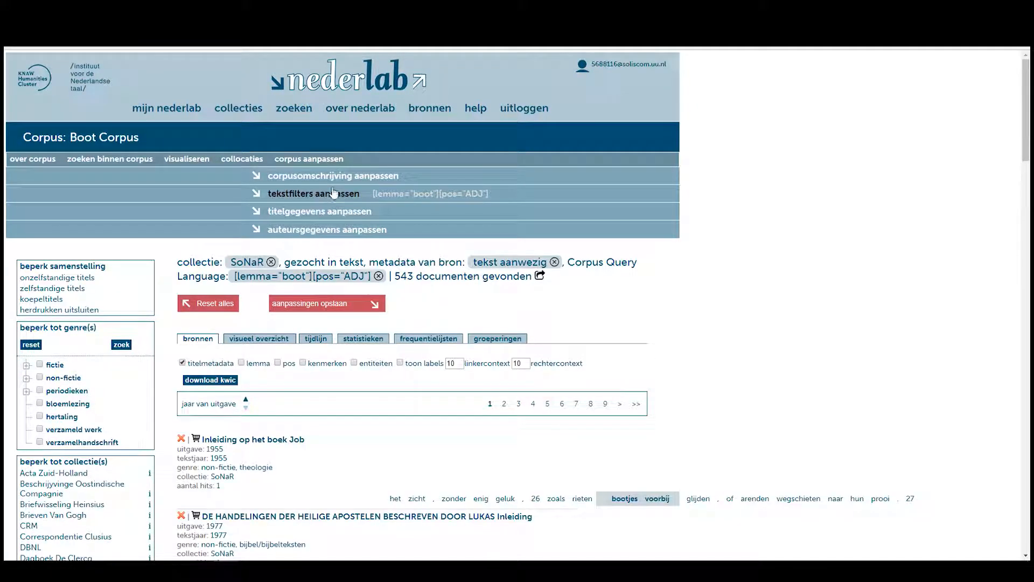
Step: Review the Boot Corpus's editable description, title data, author data and advanced text filter settings
left_click(332, 177)
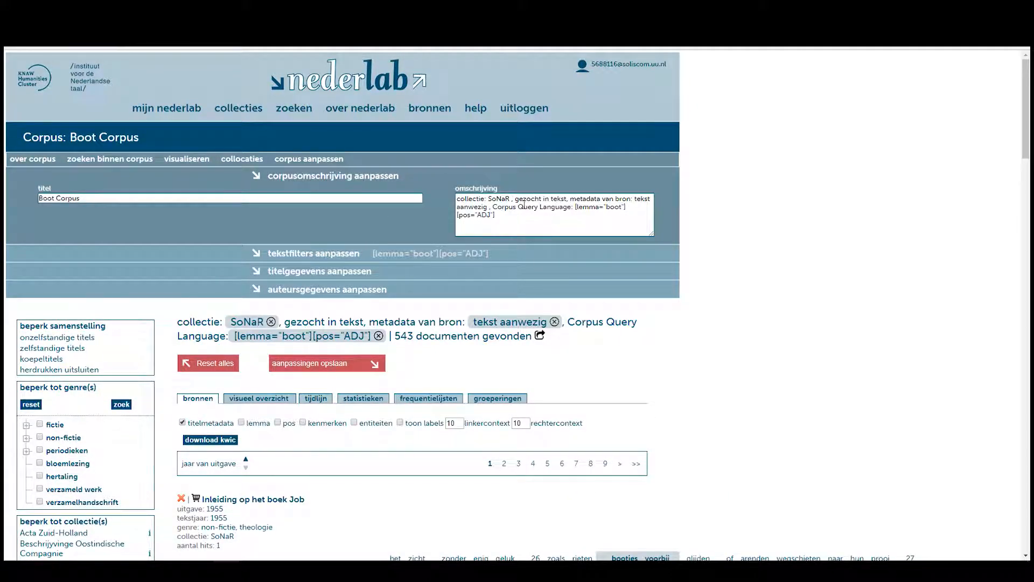
left_click(281, 178)
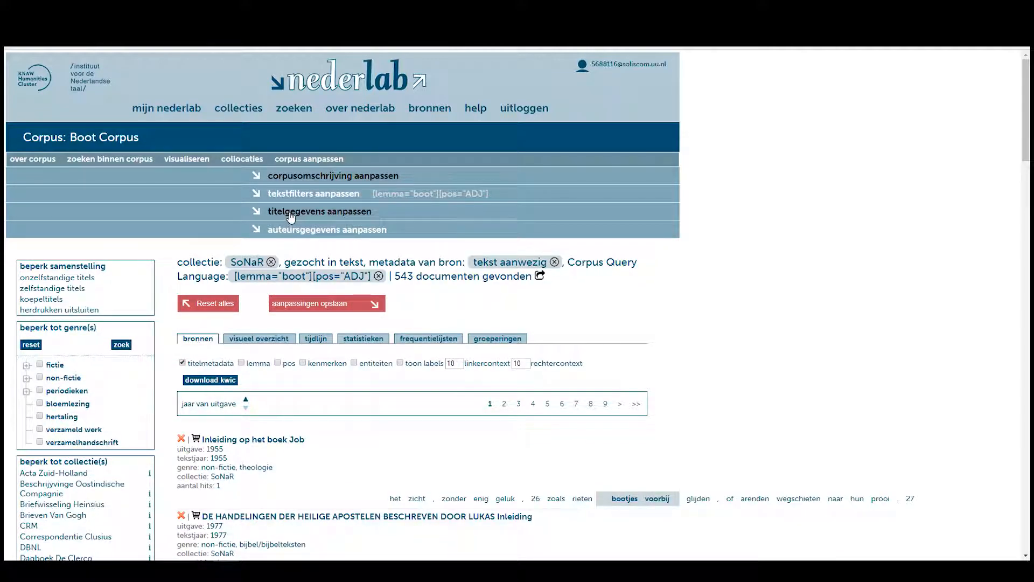
left_click(291, 228)
left_click(289, 211)
left_click(290, 195)
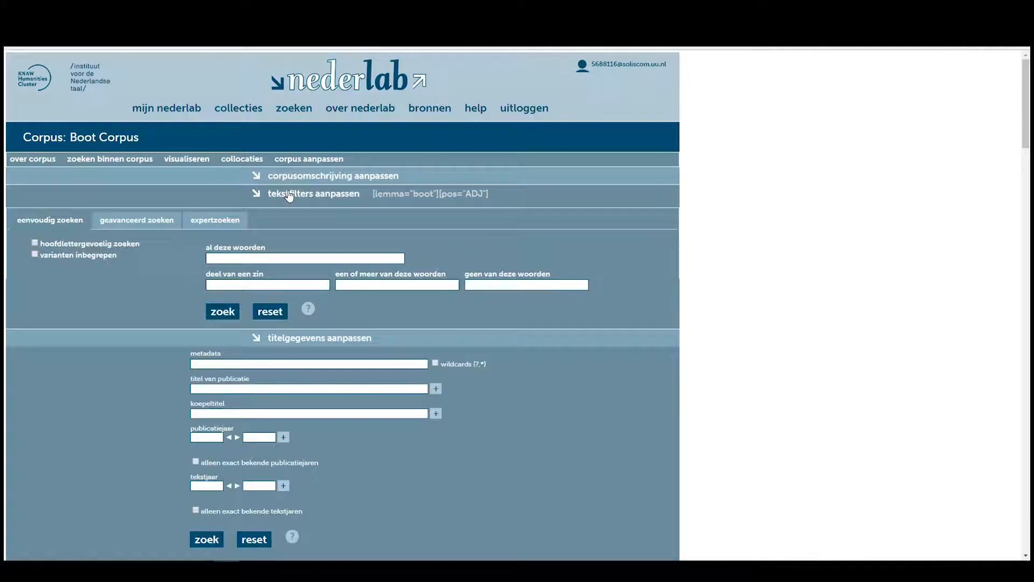
left_click(137, 220)
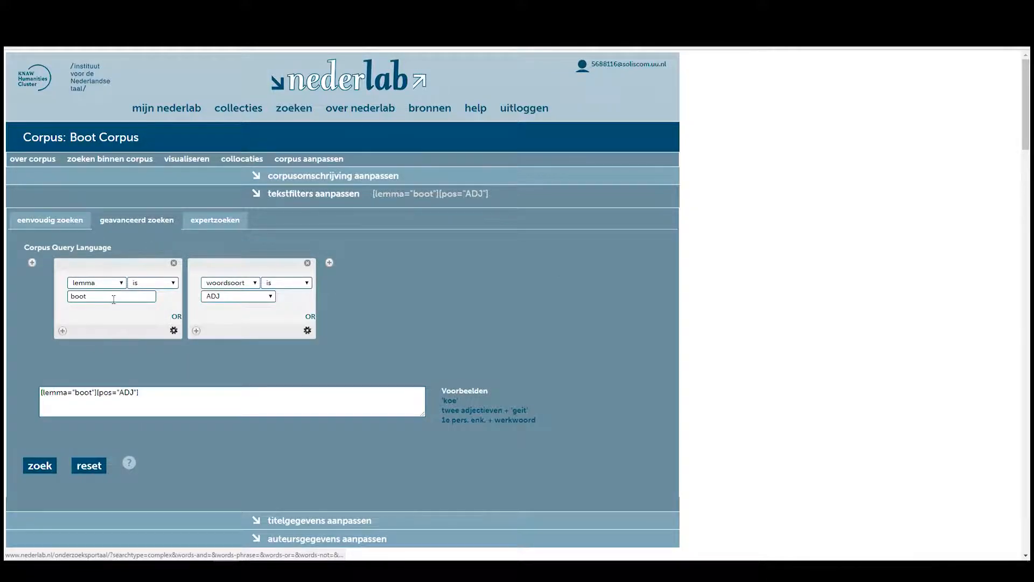
left_click(283, 196)
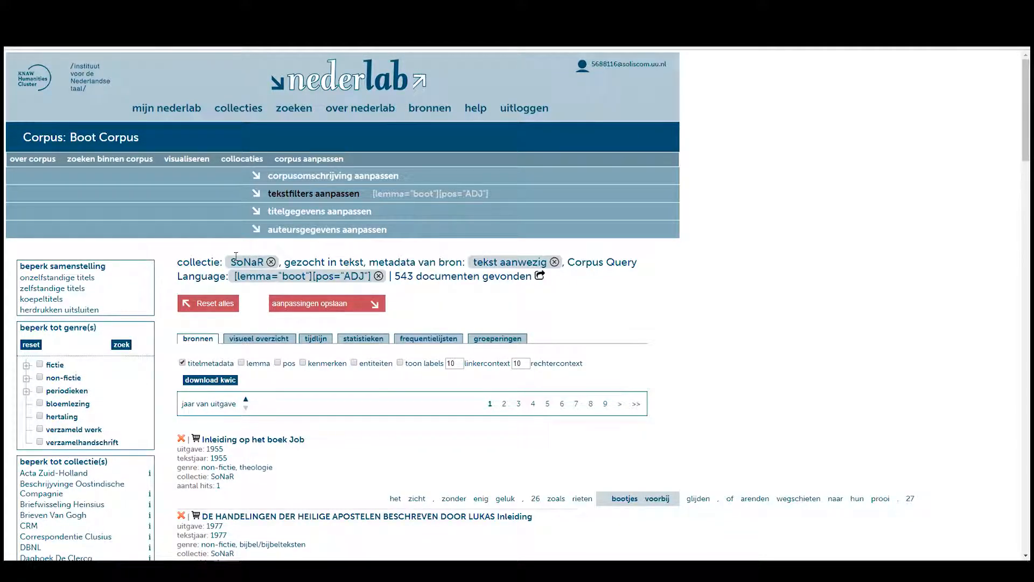
Step: Look through the corpus hits, try removing and restoring the document "Inleiding op het boek Job", and leave it removed
scroll(430, 298, "down", 2)
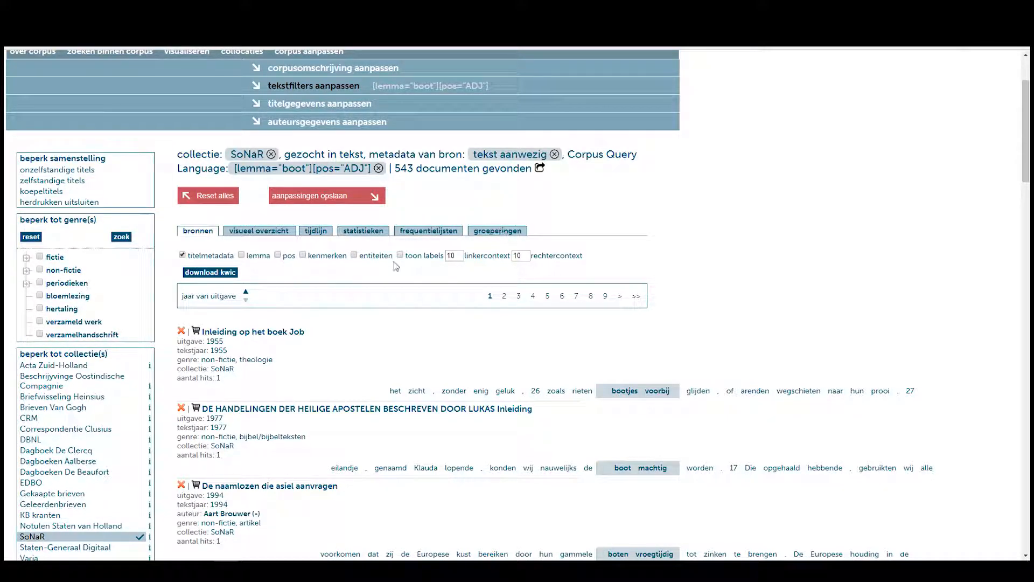
scroll(418, 262, "down", 3)
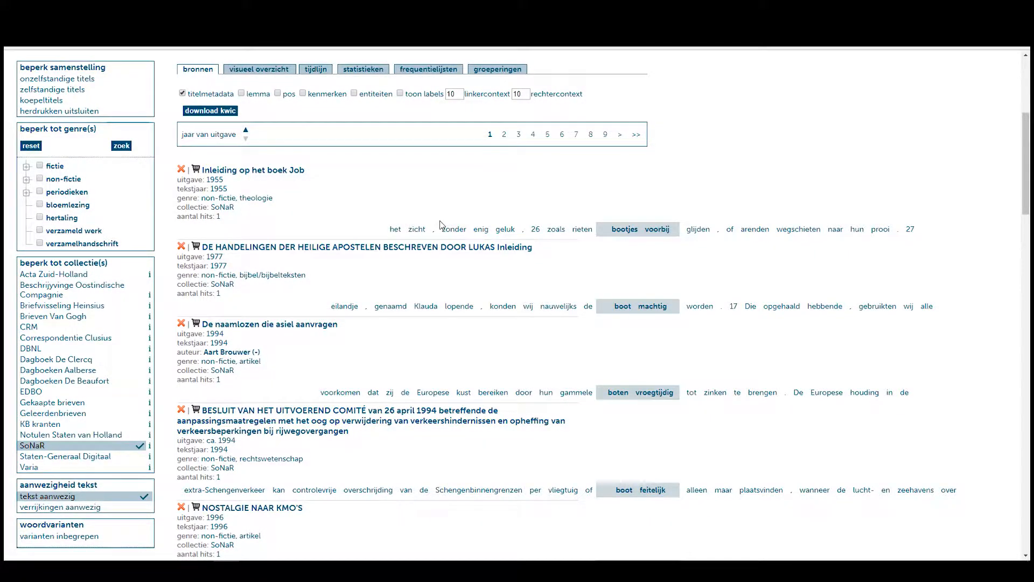
scroll(441, 221, "down", 5)
scroll(475, 294, "up", 4)
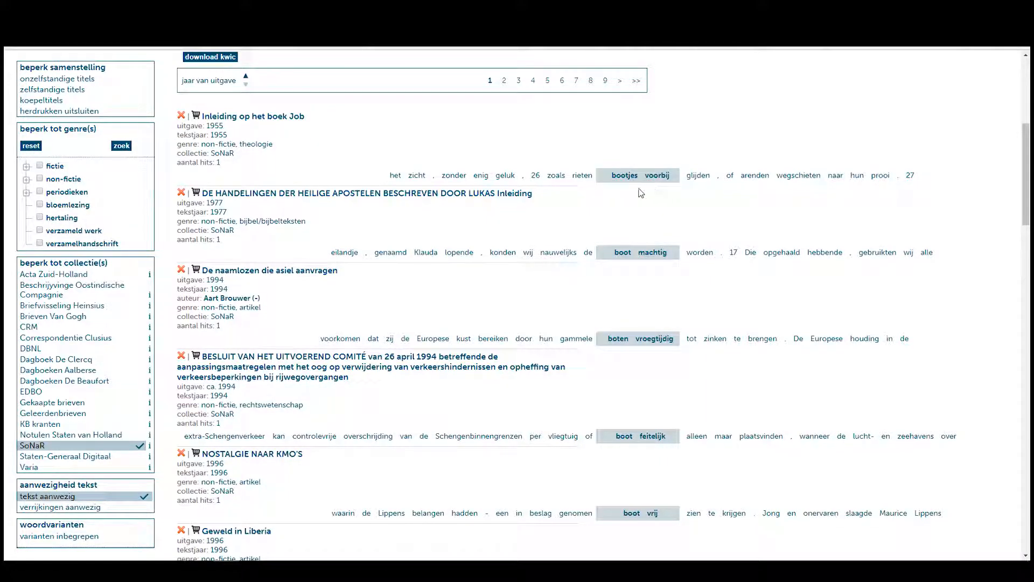
scroll(601, 186, "up", 1)
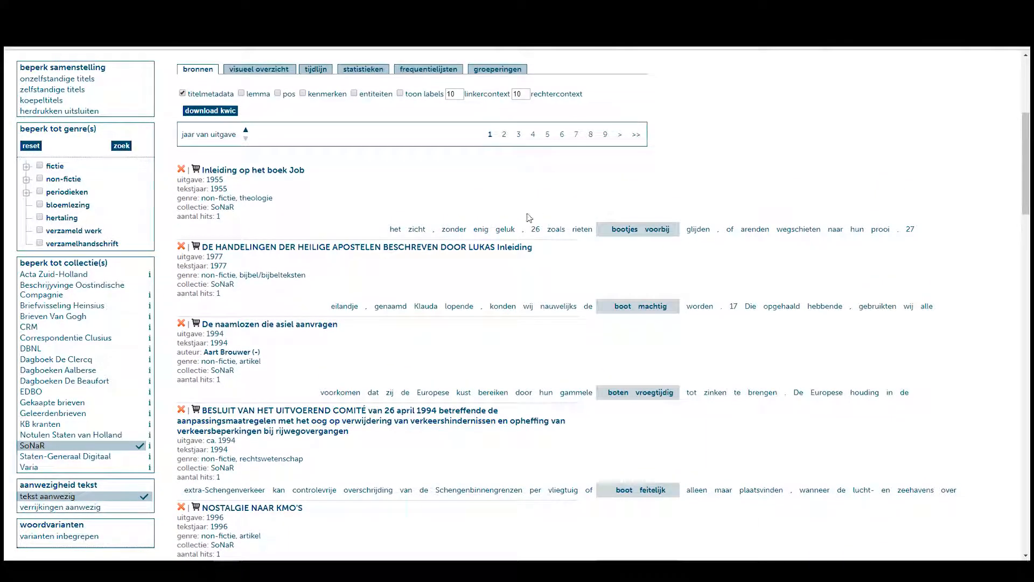
left_click(181, 170)
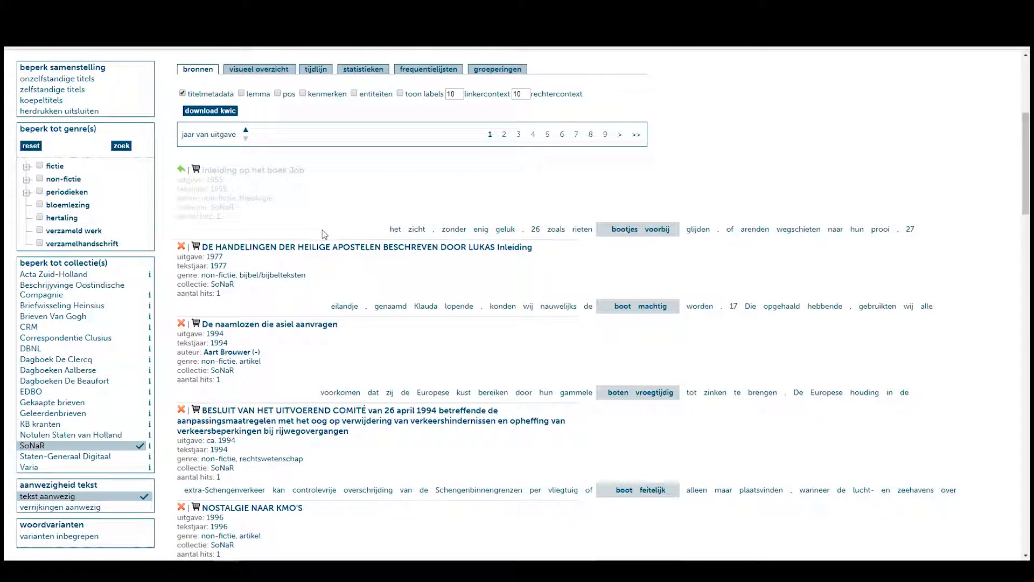
left_click(182, 172)
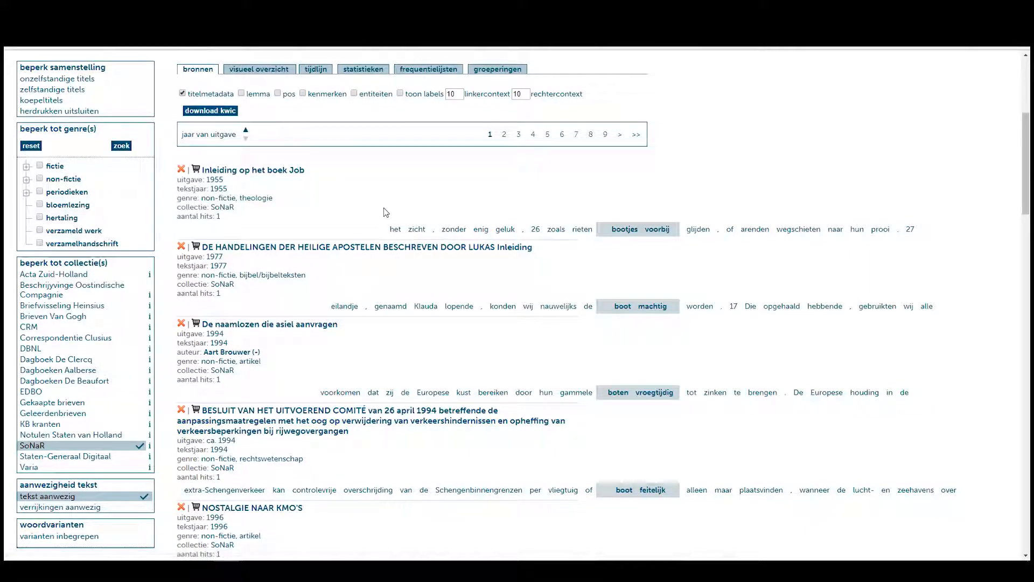
left_click(184, 171)
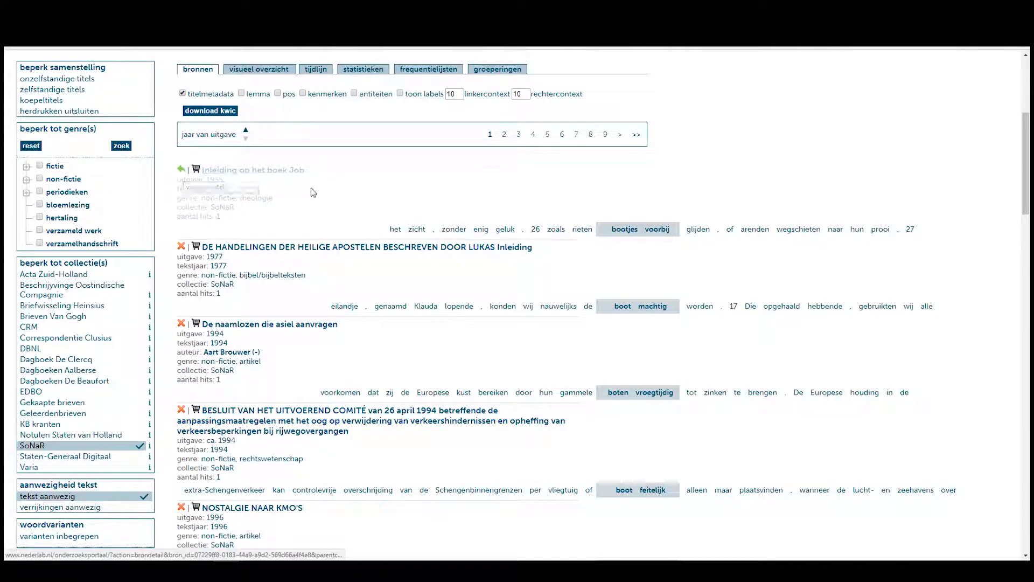
Step: Examine the remaining documents in the corpus and their "boot" plus adjective hits in context
scroll(336, 200, "down", 7)
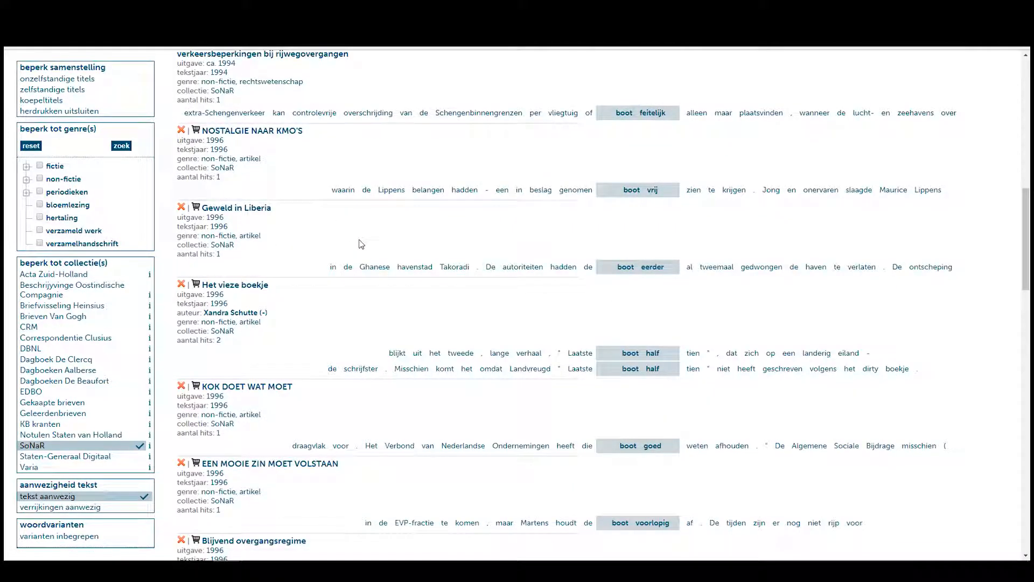
scroll(361, 245, "down", 3)
scroll(371, 281, "down", 6)
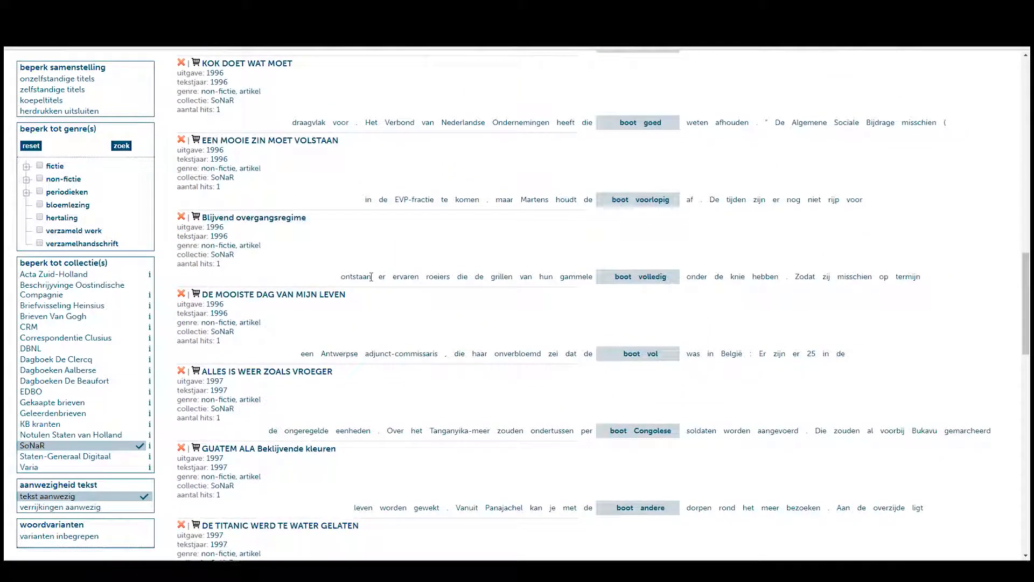
scroll(372, 282, "down", 4)
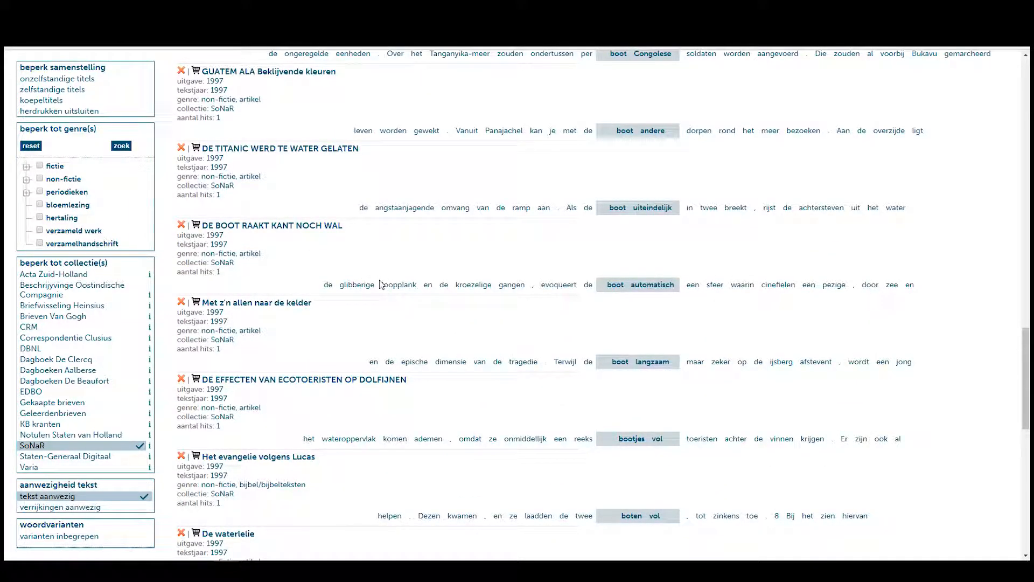
scroll(381, 288, "down", 3)
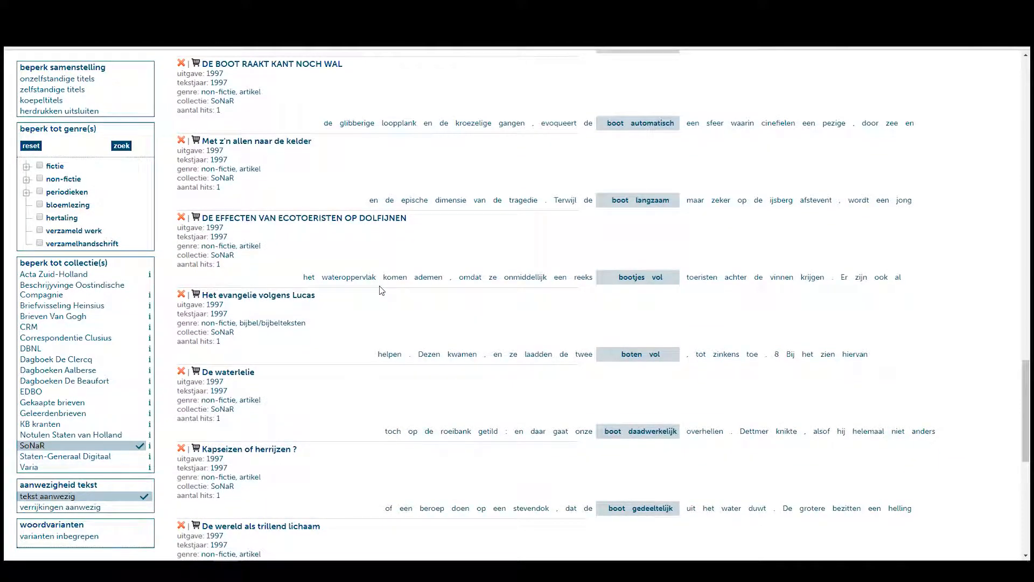
scroll(381, 291, "up", 5)
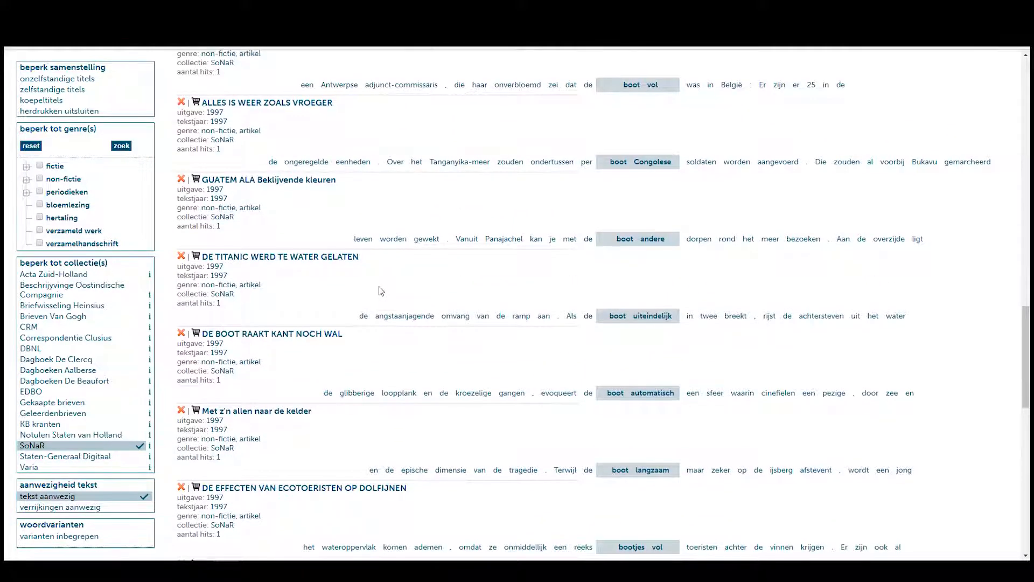
Step: Save the Boot Corpus adjustments with "Inleiding op het boek Job" removed and check the updated document list
scroll(380, 291, "up", 15)
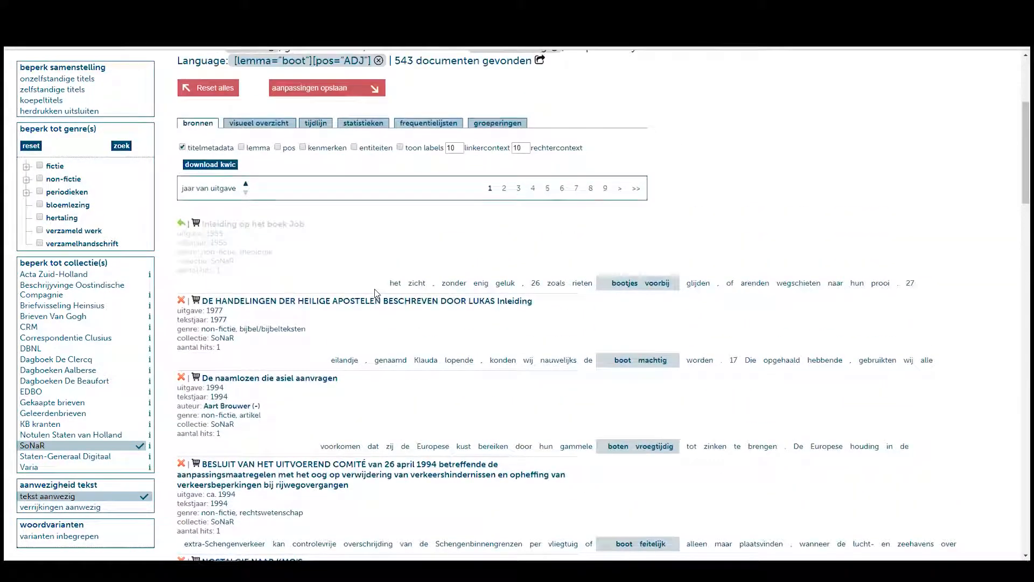
scroll(375, 293, "up", 3)
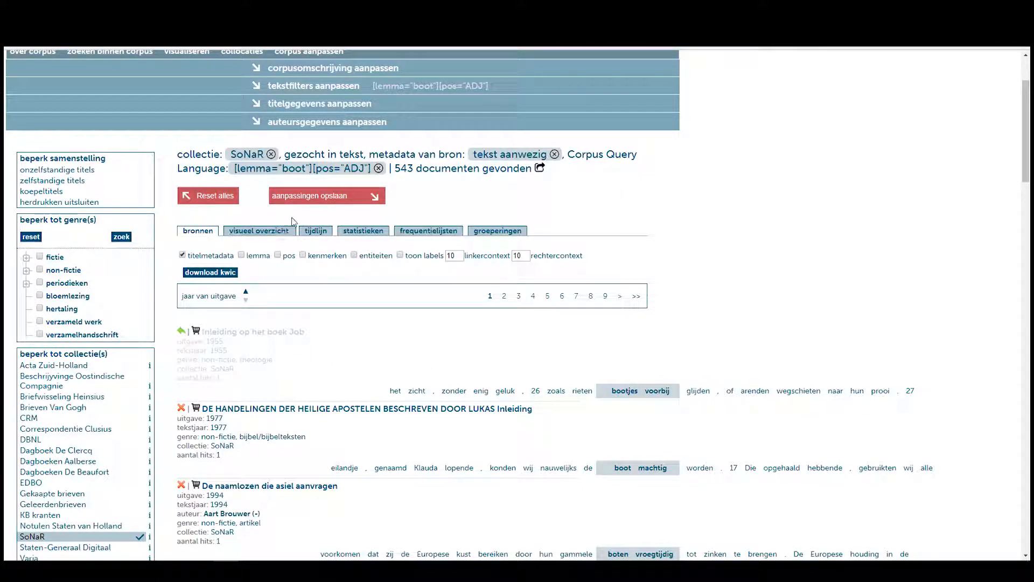
left_click(329, 203)
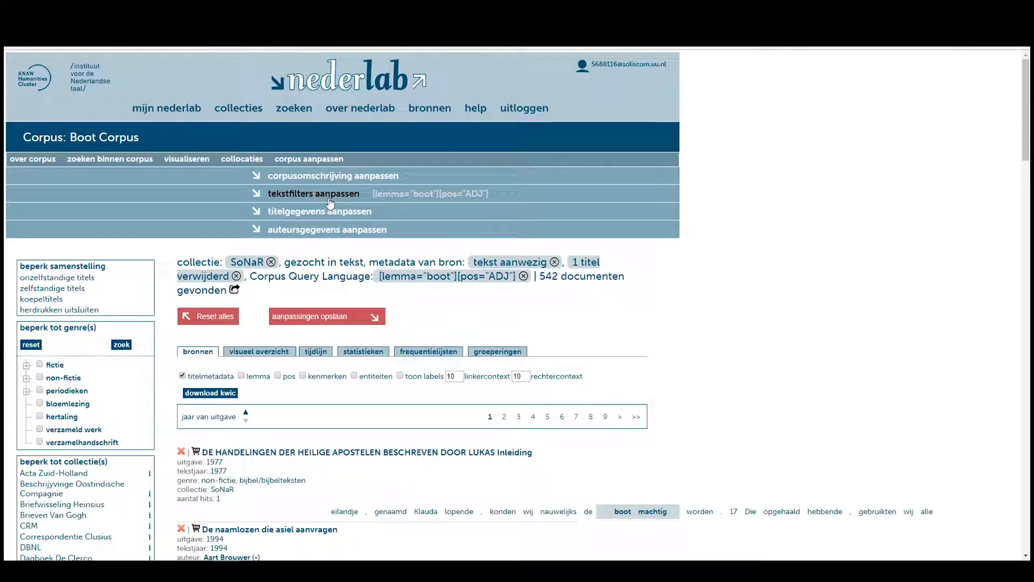
scroll(331, 203, "down", 6)
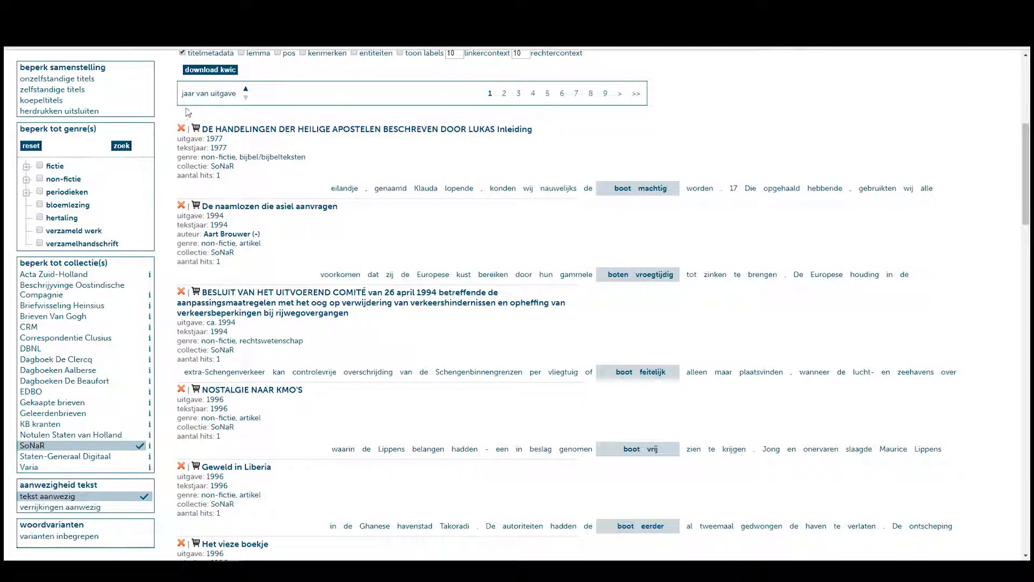
scroll(185, 117, "up", 5)
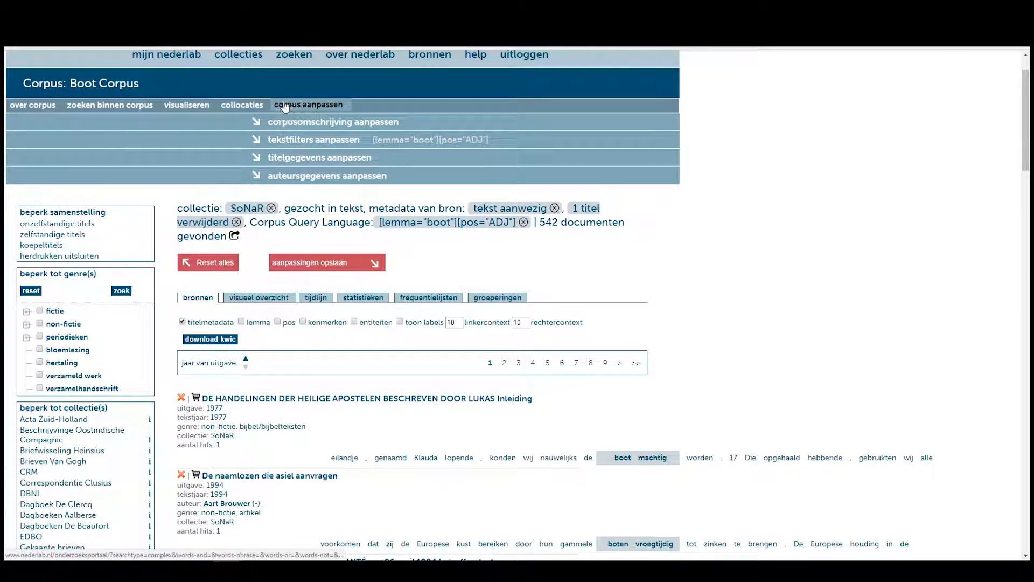
Step: Display the corpus's word trends over time for the words "boot, zeil"
mouse_move(35, 108)
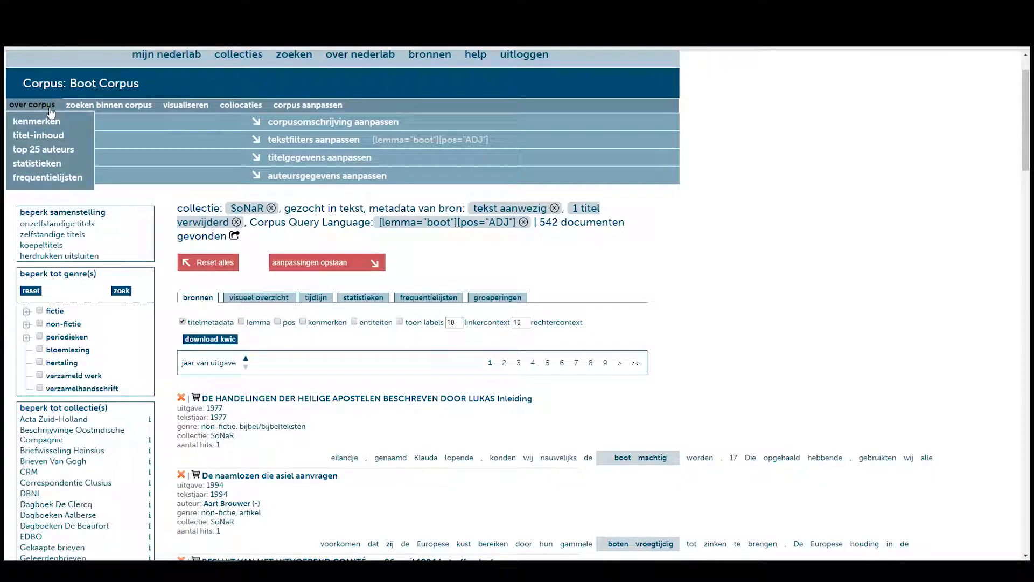
left_click(175, 108)
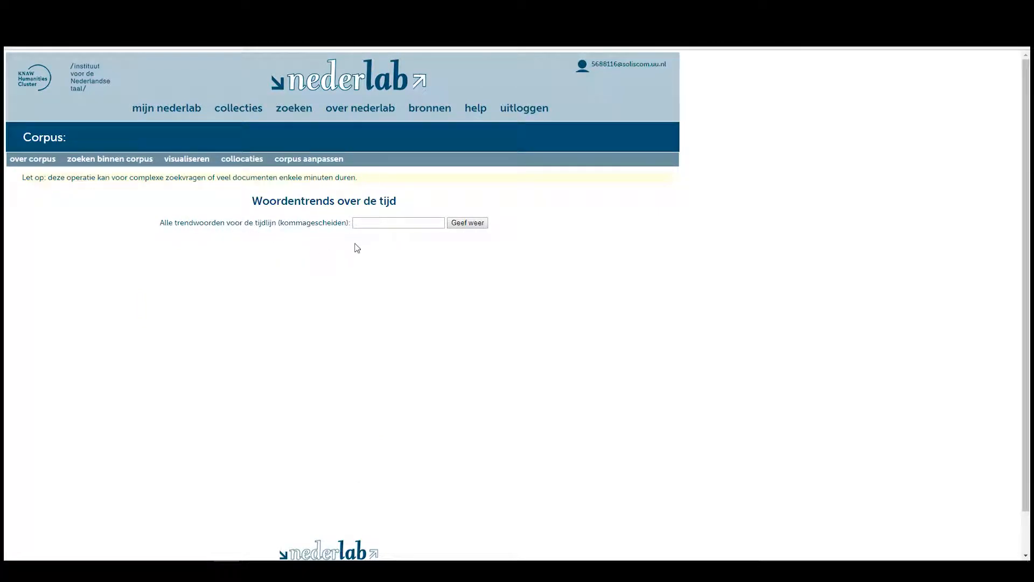
left_click(380, 223)
left_click(474, 226)
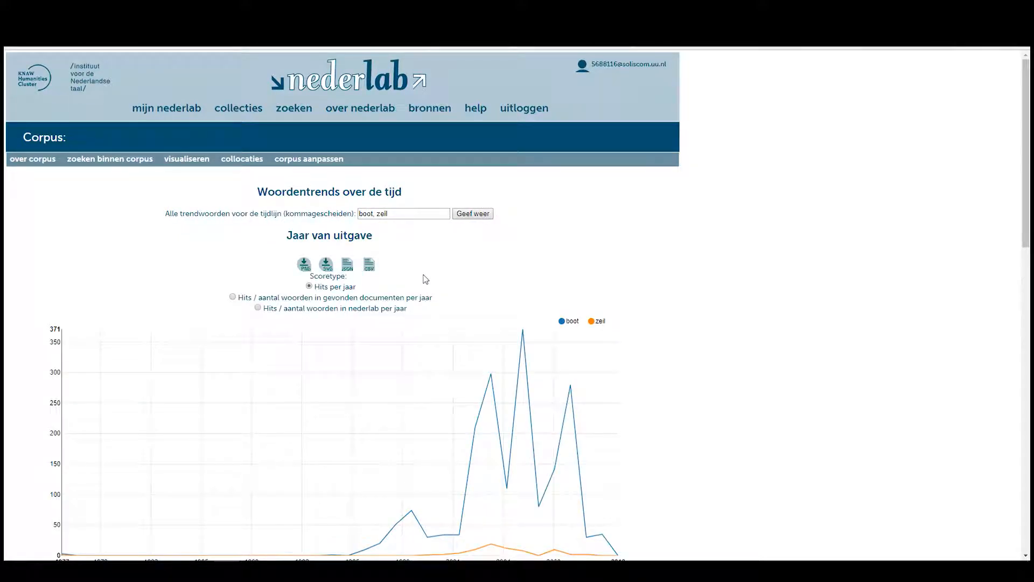
scroll(421, 279, "down", 2)
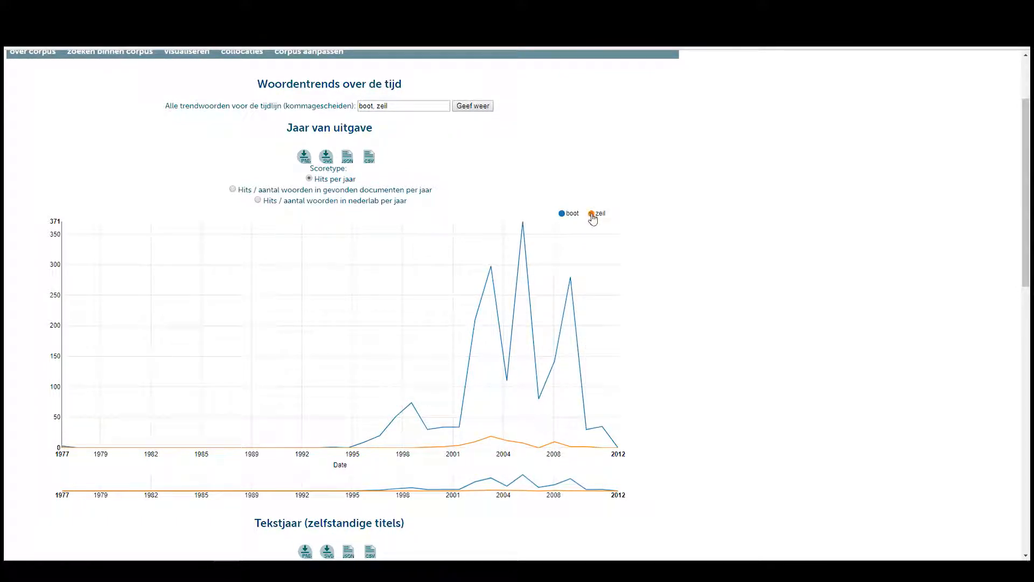
Step: Set the "Jaar van uitgave" chart to "Hits / aantal woorden in gevonden documenten per jaar" and look over both trend charts
left_click(233, 191)
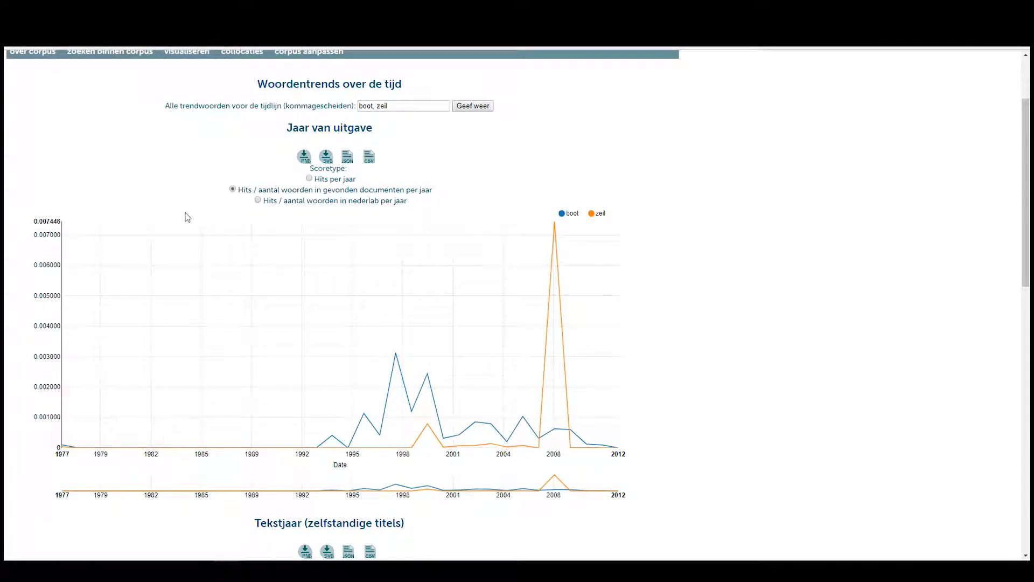
scroll(225, 220, "down", 4)
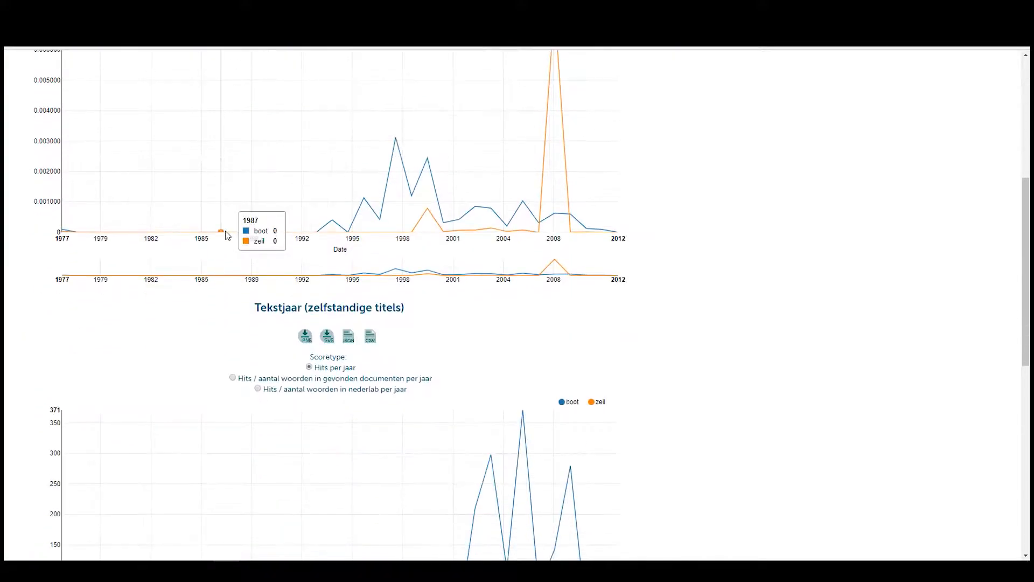
scroll(226, 236, "down", 3)
scroll(690, 234, "up", 7)
scroll(689, 234, "up", 2)
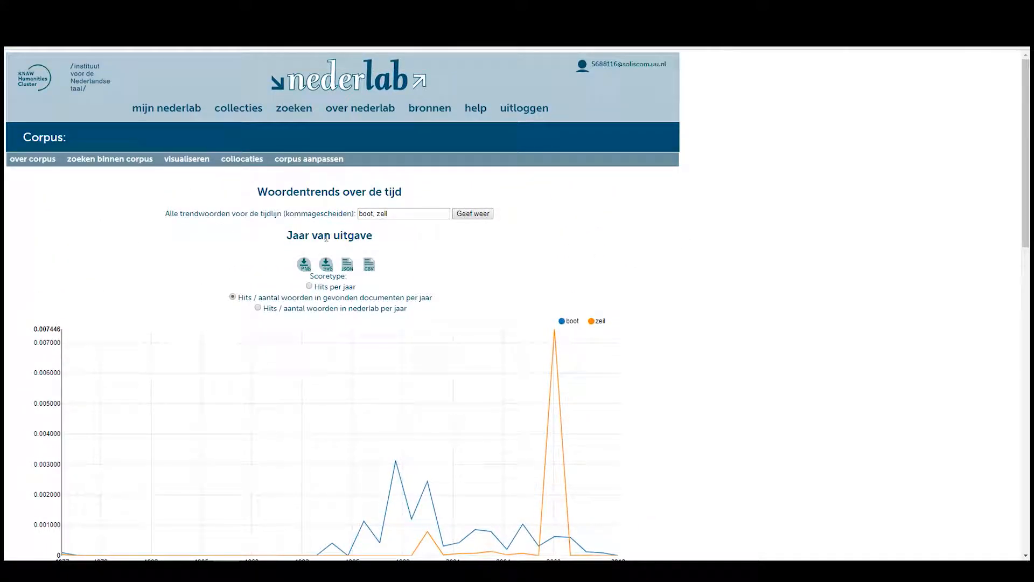
Step: Begin a collocation search in the corpus with the lemma "boot" as its starting point
mouse_move(184, 166)
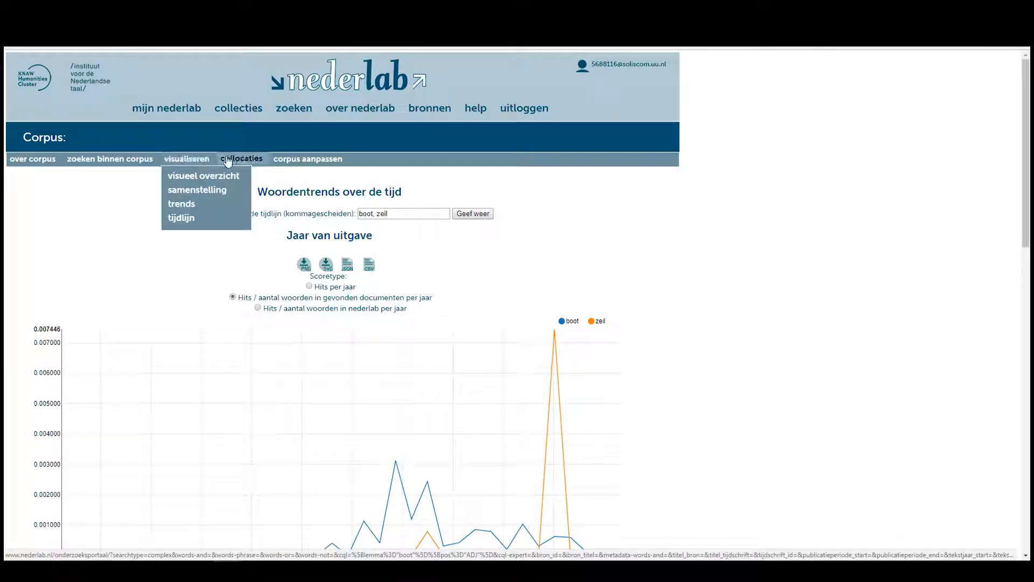
left_click(242, 160)
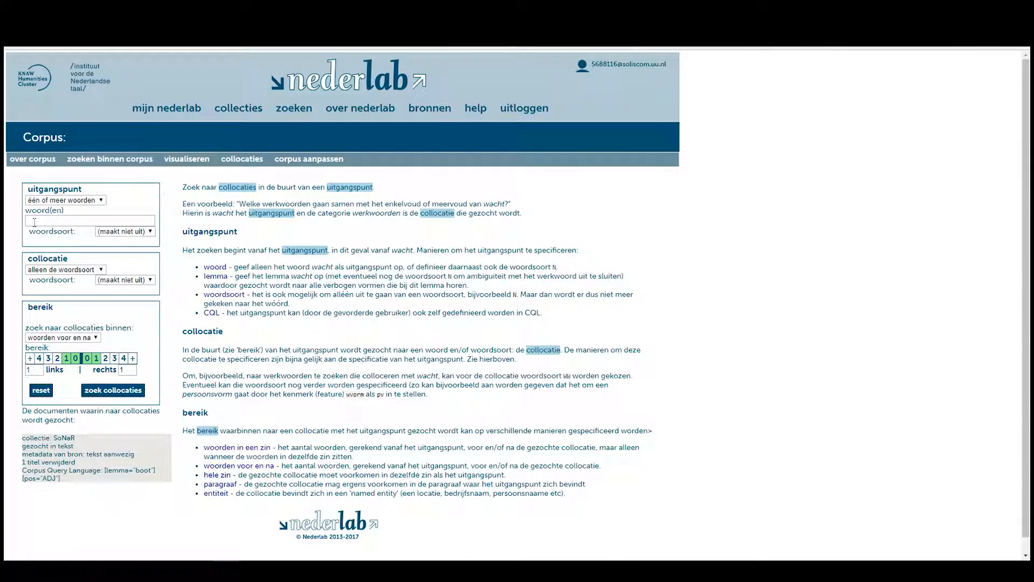
left_click(63, 220)
left_click(64, 200)
left_click(56, 216)
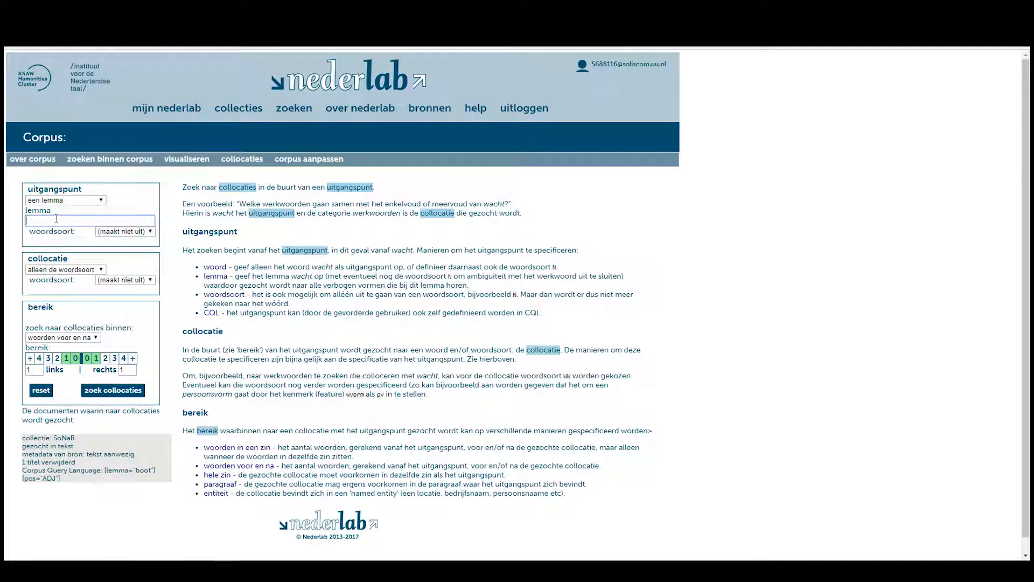
type("boot")
left_click(69, 242)
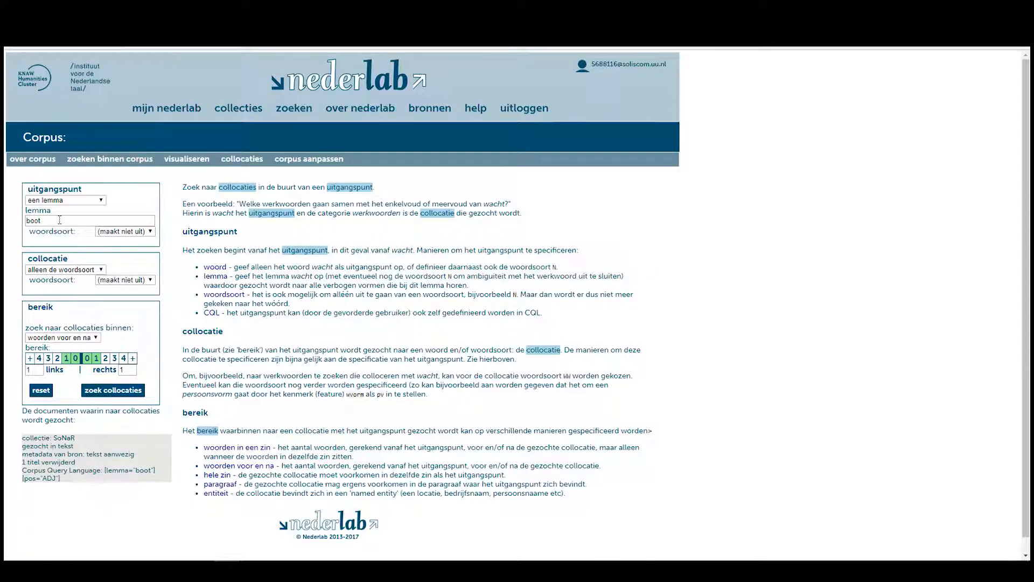
Step: Search for collocations of part of speech LID within 1 word before and 0 words after "boot"
left_click(67, 271)
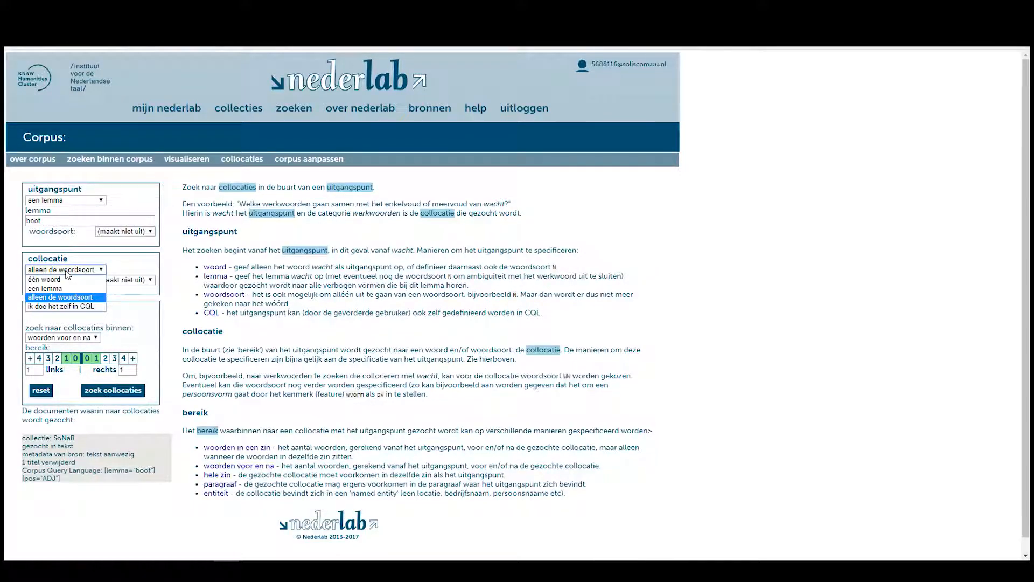
left_click(68, 274)
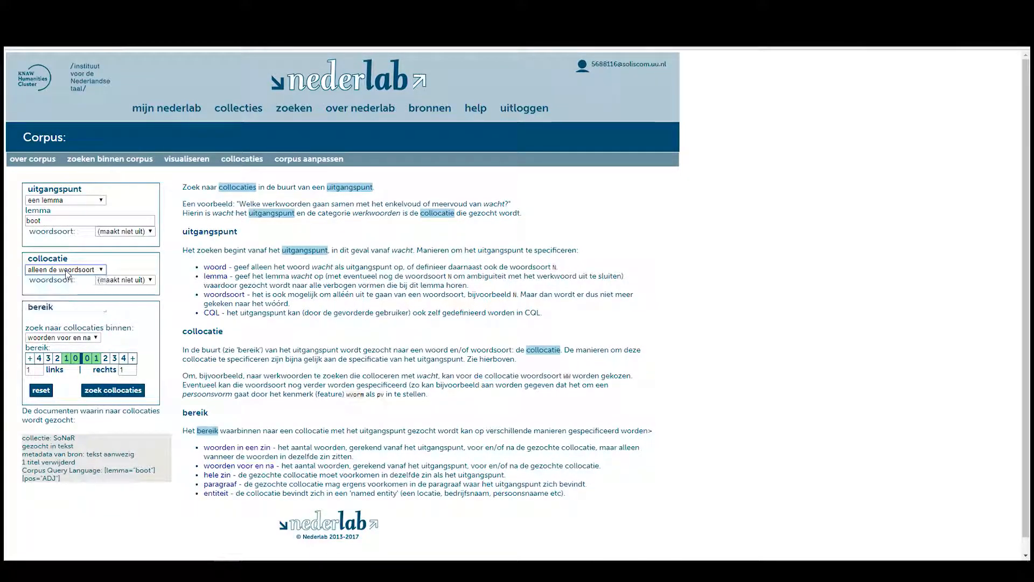
left_click(117, 280)
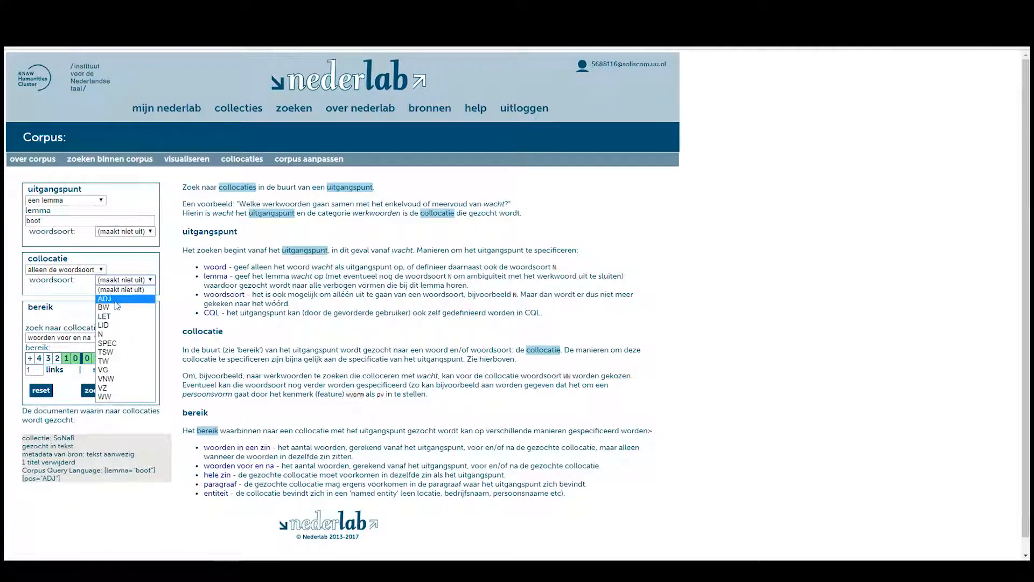
left_click(103, 325)
left_click(86, 368)
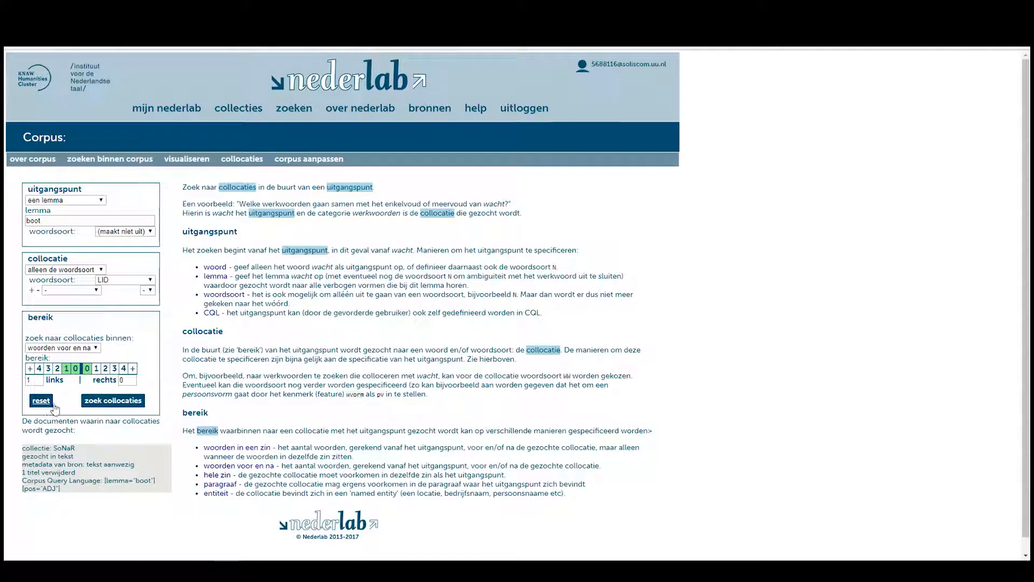
left_click(119, 405)
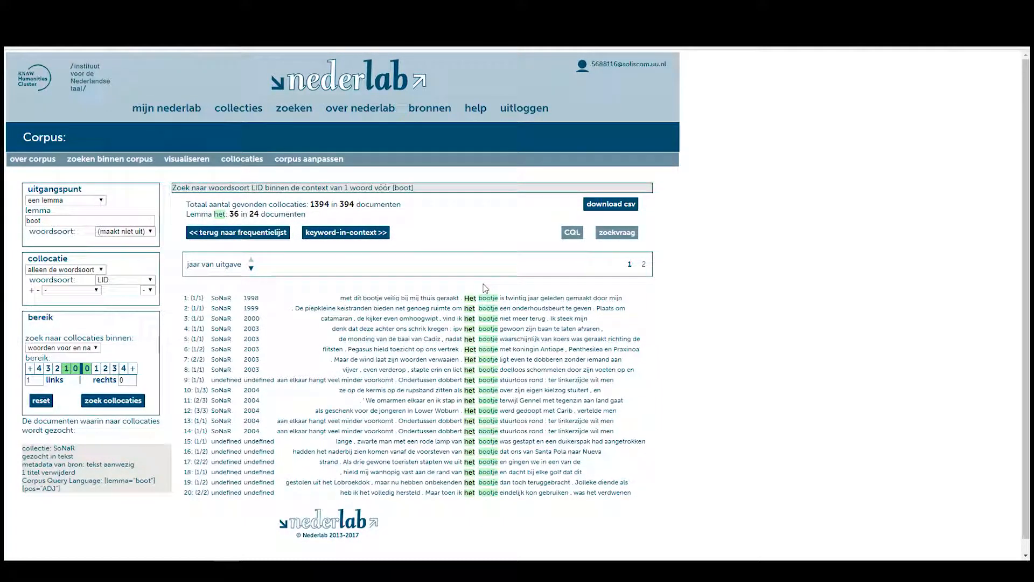
Step: Show the "het" collocations of "boot" as keyword-in-context and examine the tagged results
mouse_move(480, 296)
left_click(356, 235)
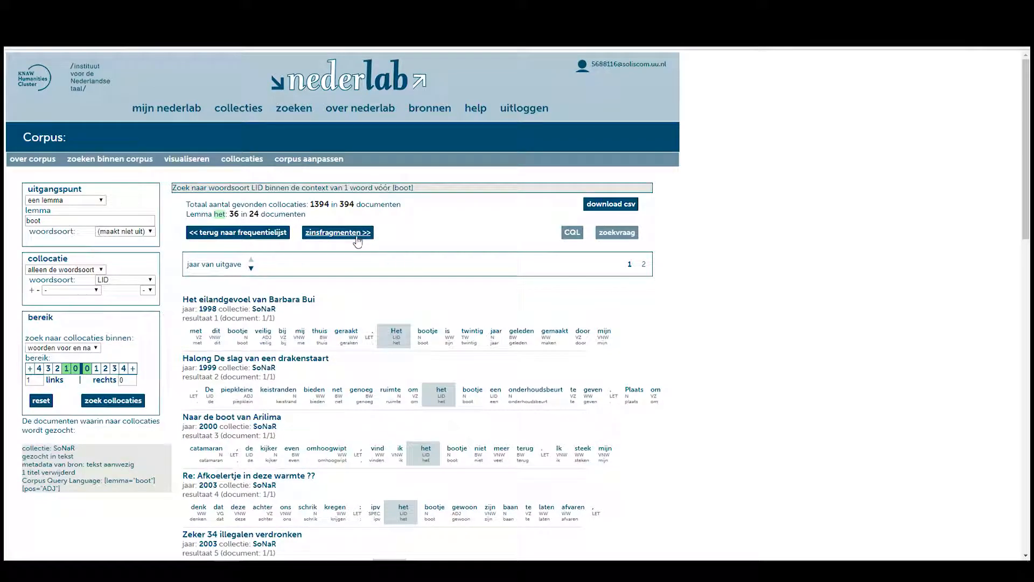
scroll(377, 248, "down", 2)
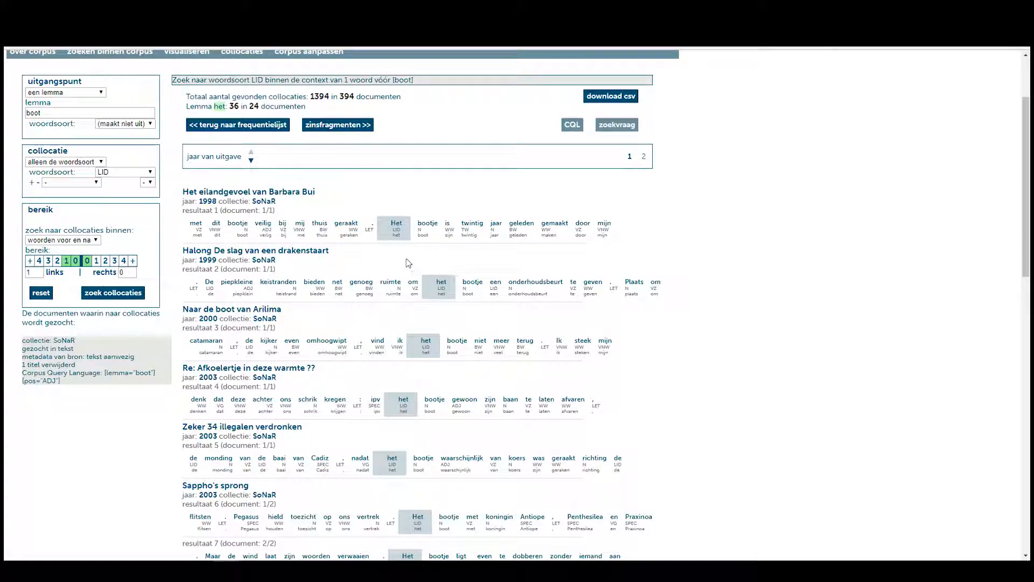
scroll(423, 193, "up", 1)
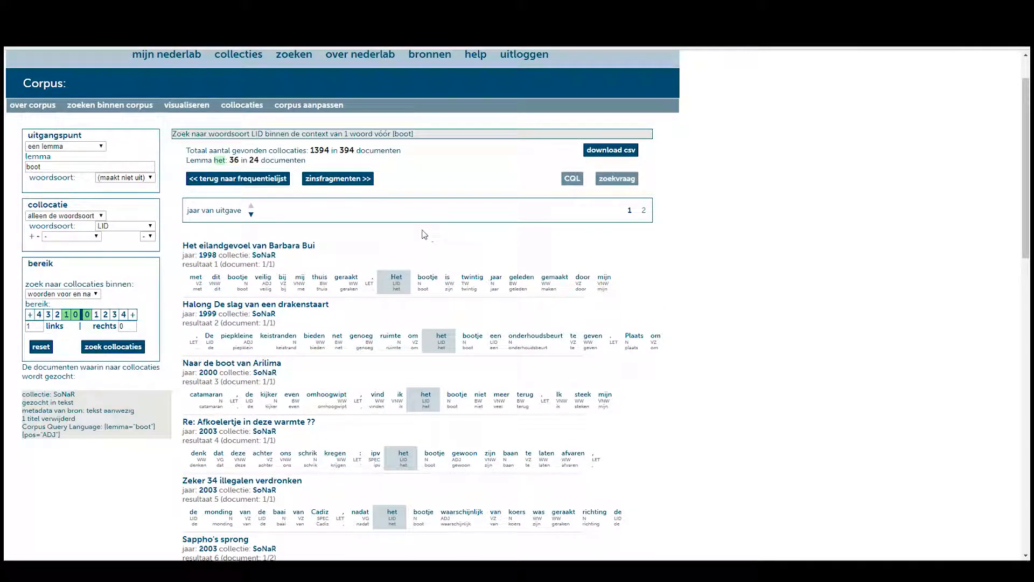
scroll(425, 239, "up", 1)
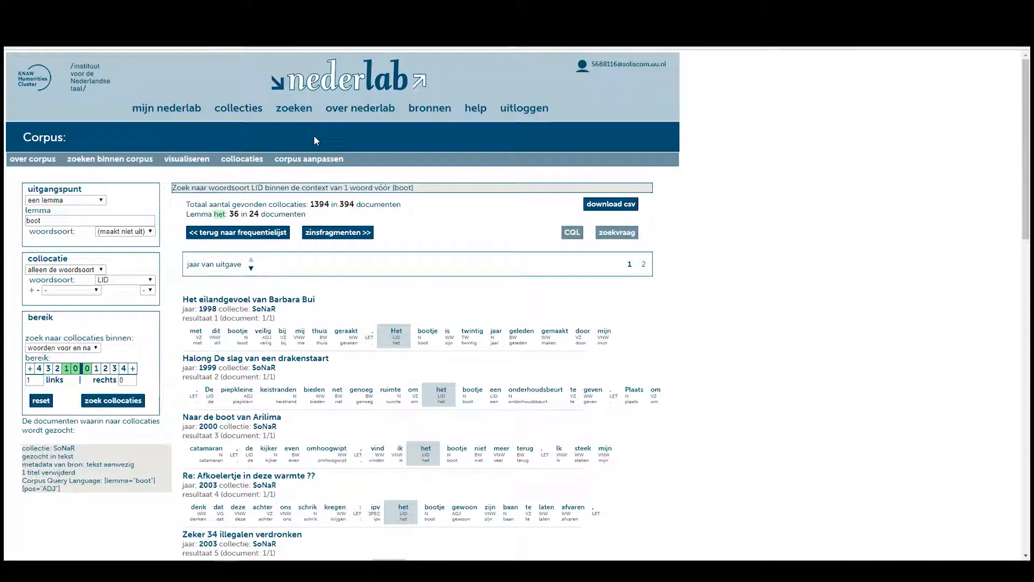
Step: Start a new search and restrict it to the SoNaR collection
left_click(293, 111)
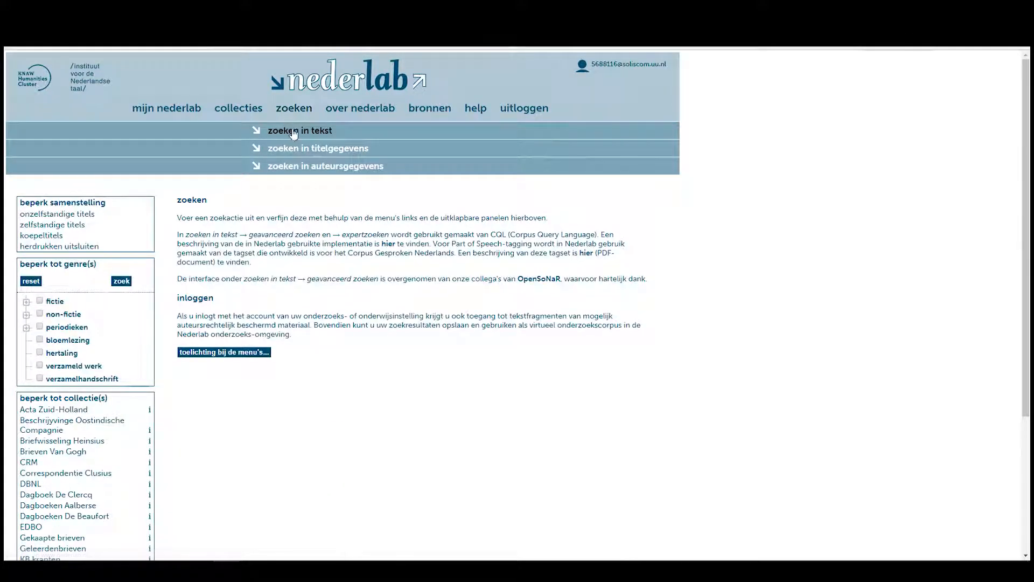
scroll(194, 356, "down", 2)
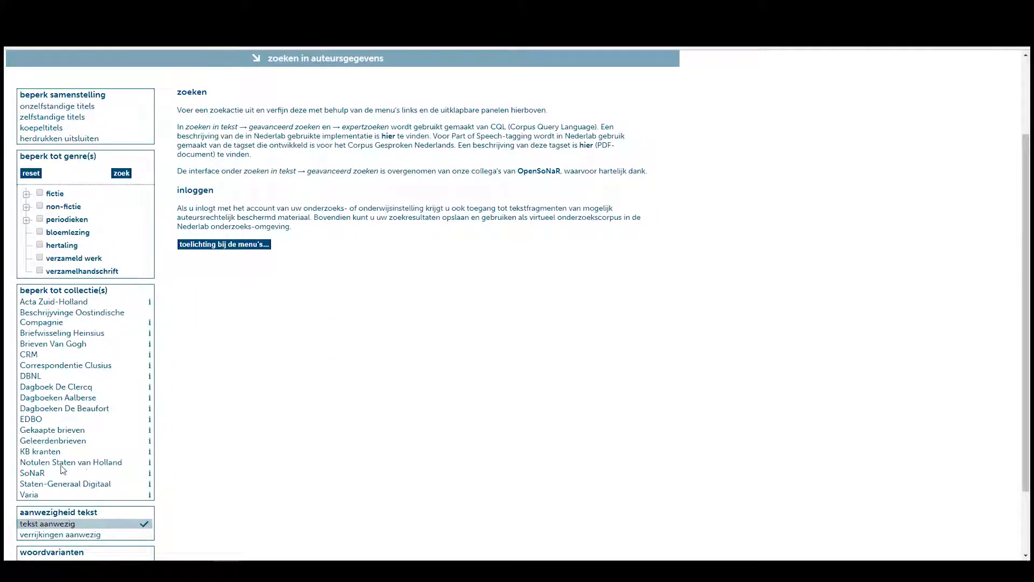
left_click(37, 474)
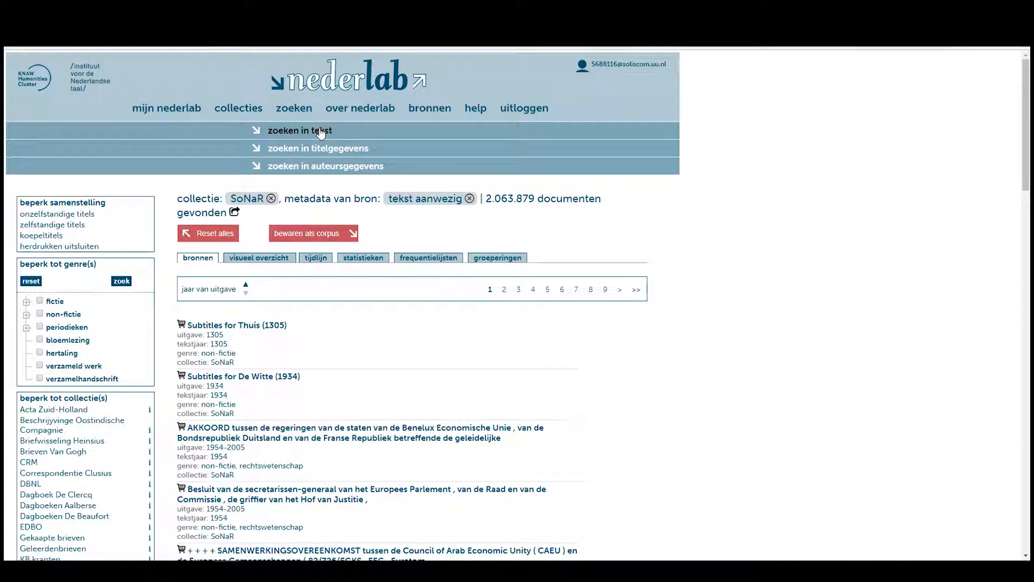
Step: Build an advanced text search whose first token has the part of speech ADJ
left_click(321, 132)
left_click(149, 157)
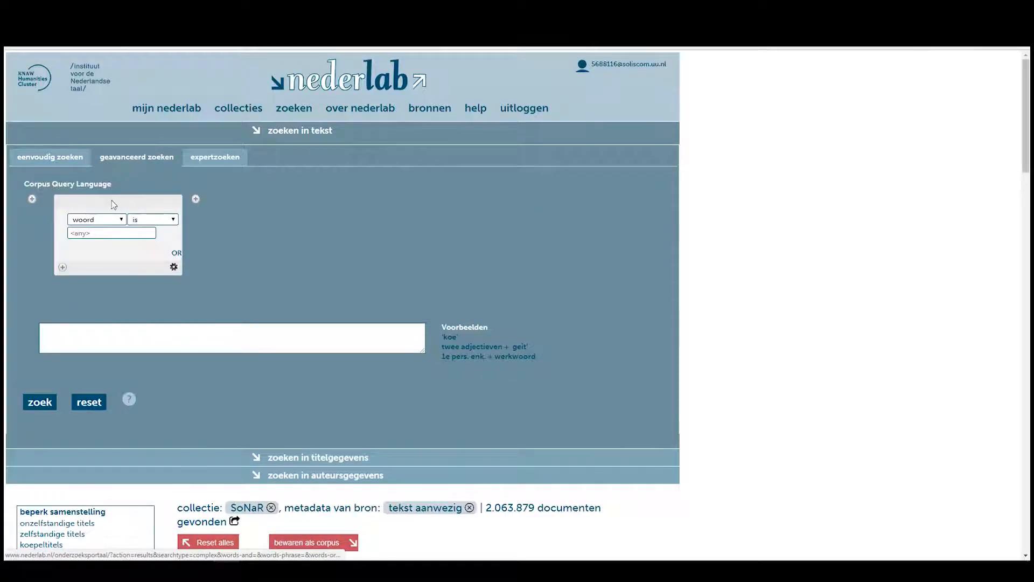
left_click(104, 233)
left_click(95, 251)
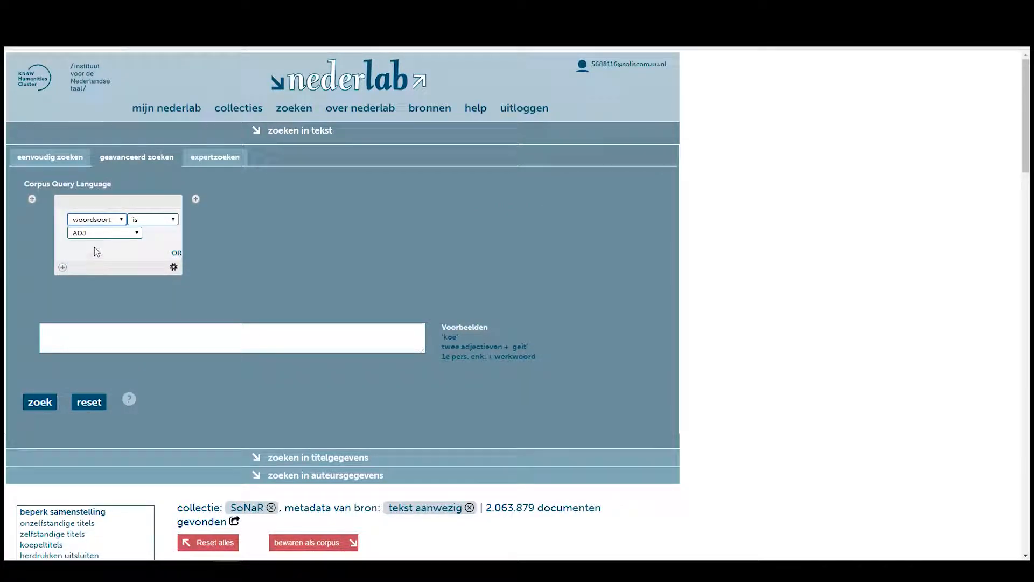
Step: Add a second token with the lemma "boot" after the adjective, run the search and check the document count
left_click(195, 199)
left_click(218, 220)
left_click(228, 231)
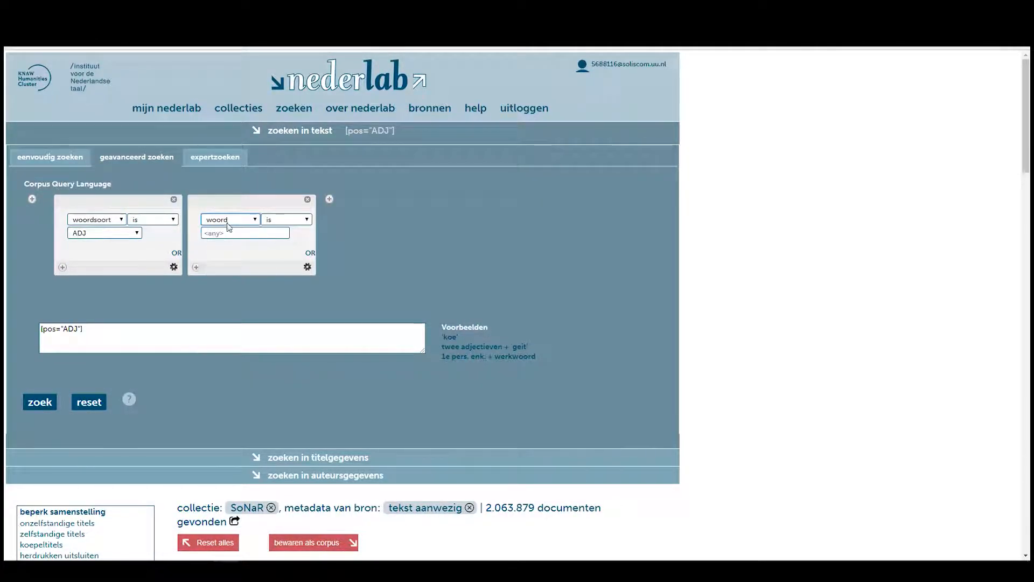
left_click(226, 220)
left_click(223, 248)
left_click(226, 234)
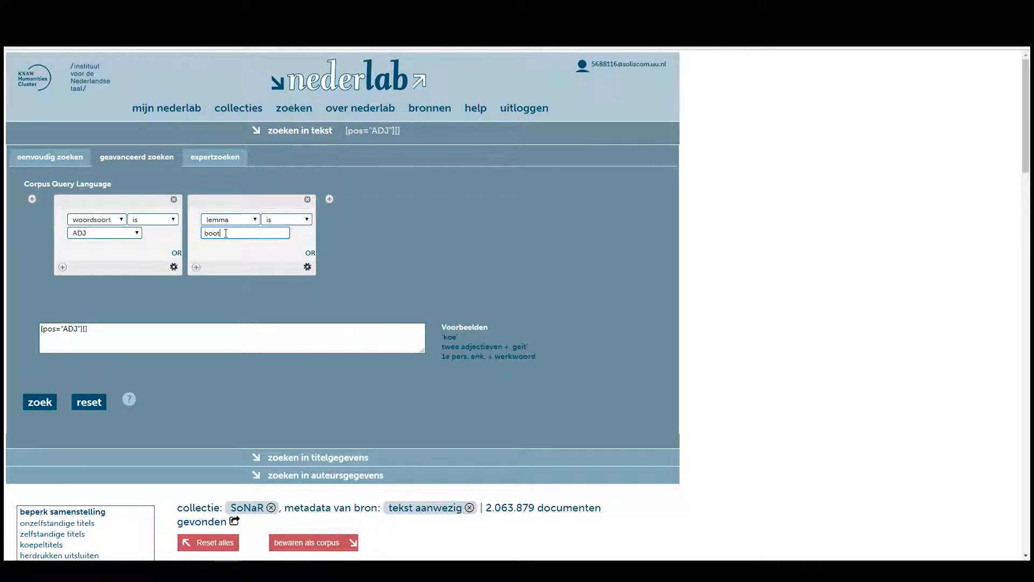
left_click(195, 298)
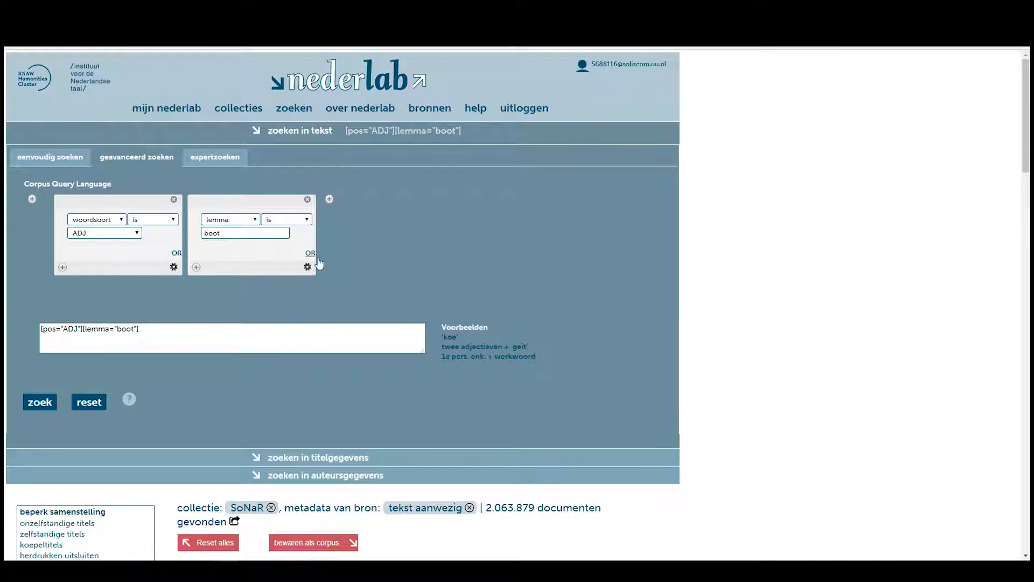
left_click(41, 406)
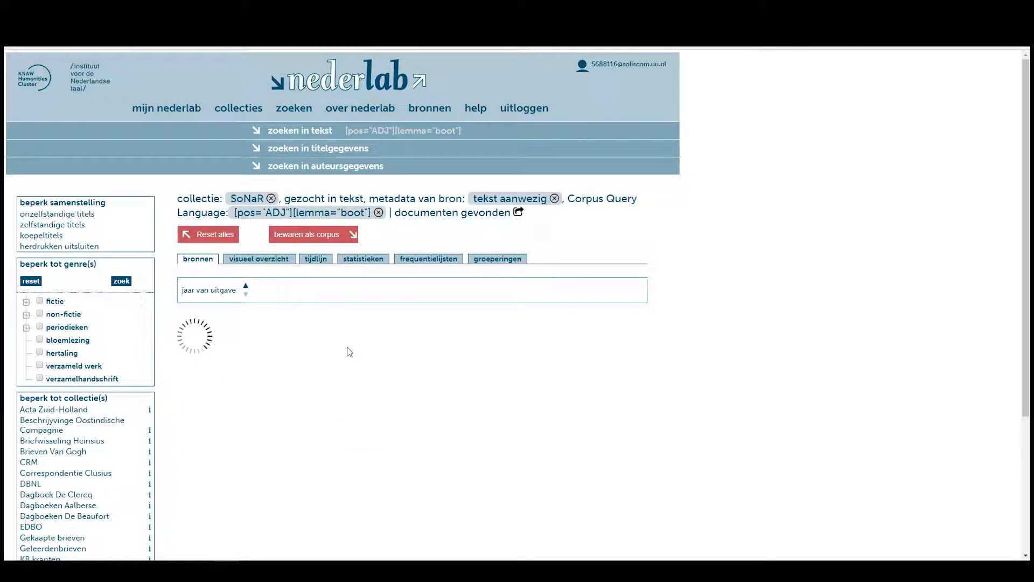
left_click_drag(395, 213, 419, 213)
left_click(456, 215)
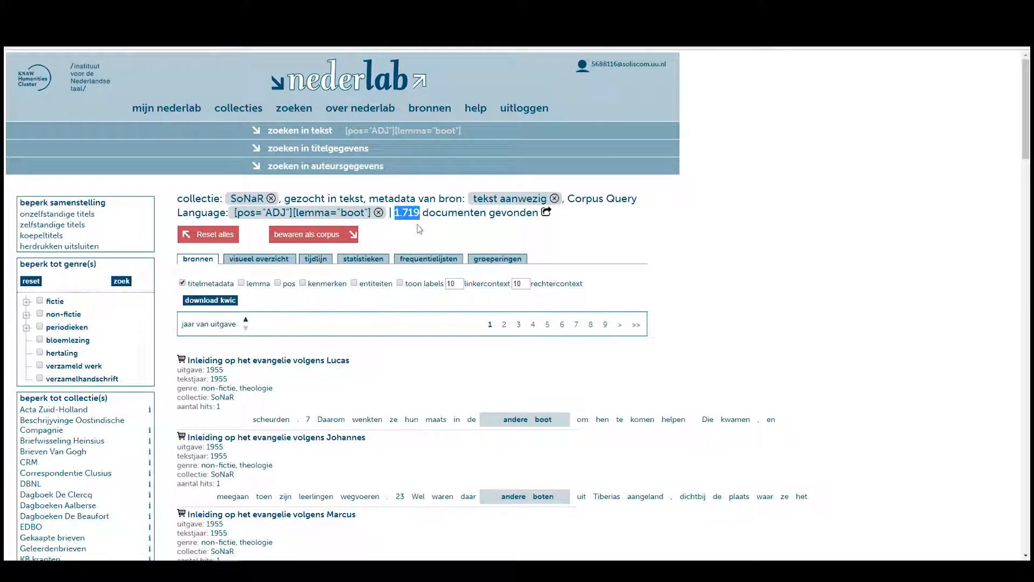
Step: Look through the adjective-plus-"boot" hits in SoNaR and save the search results as a corpus
scroll(420, 229, "down", 5)
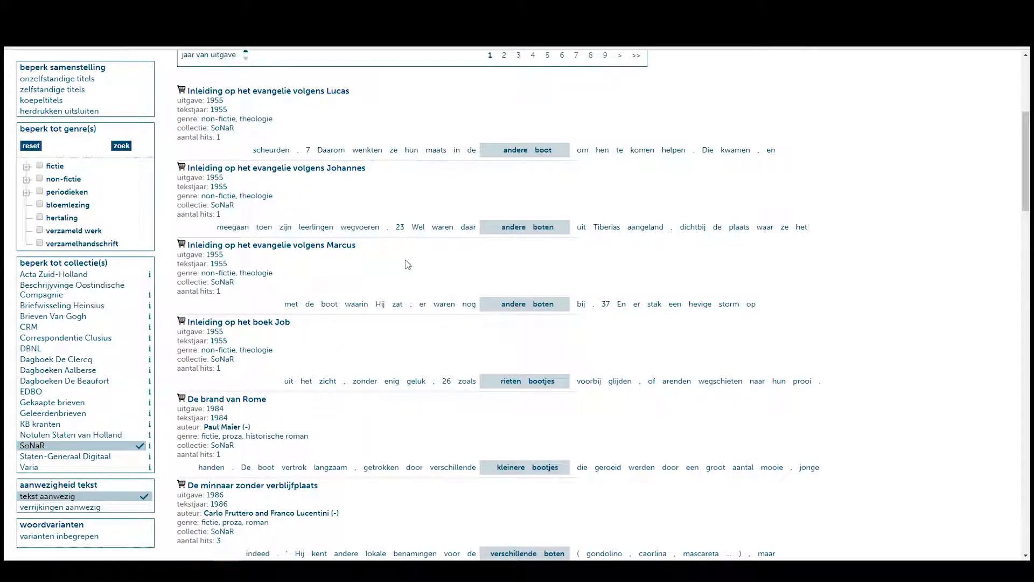
scroll(408, 264, "down", 4)
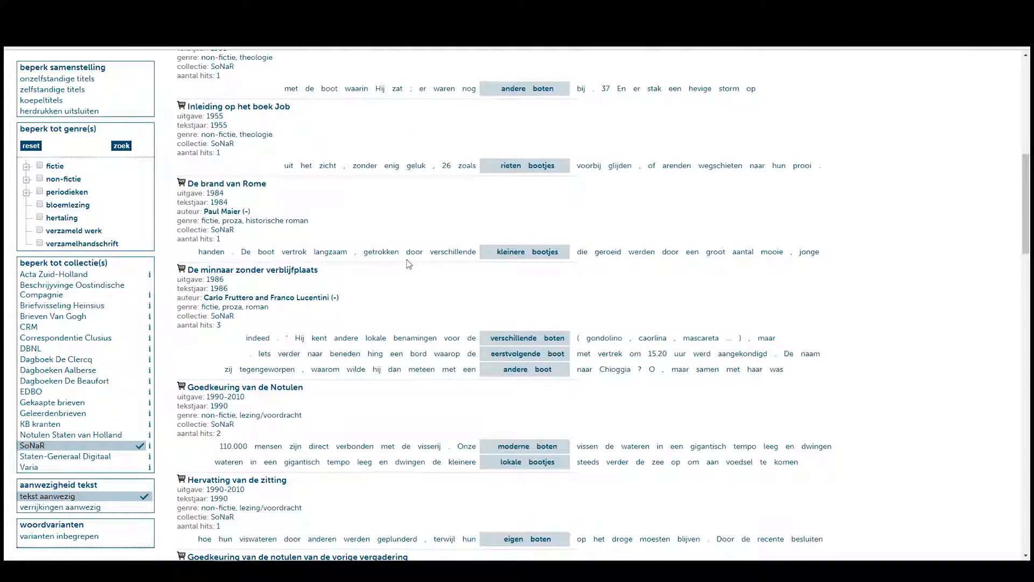
scroll(408, 264, "down", 5)
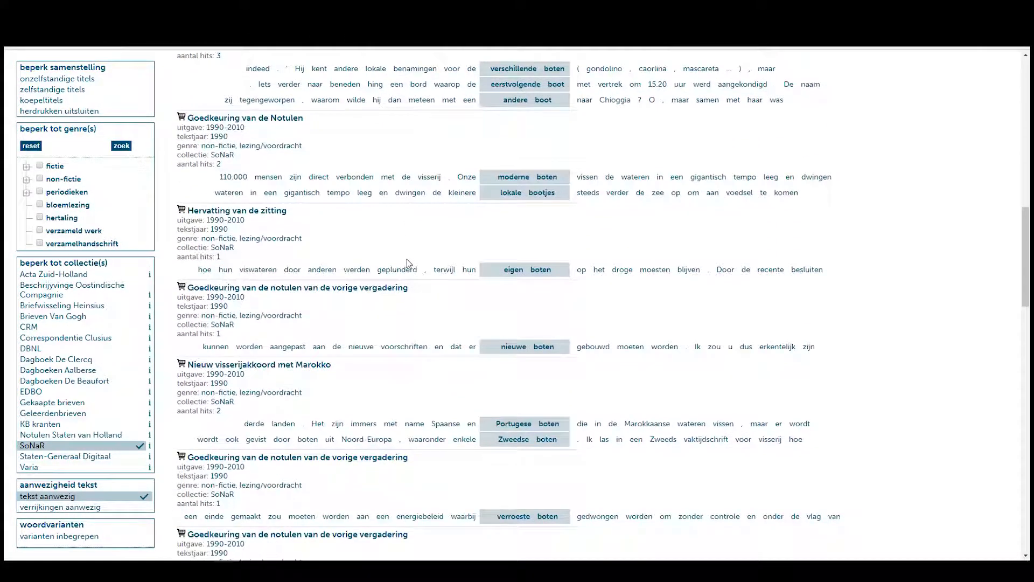
scroll(408, 264, "up", 15)
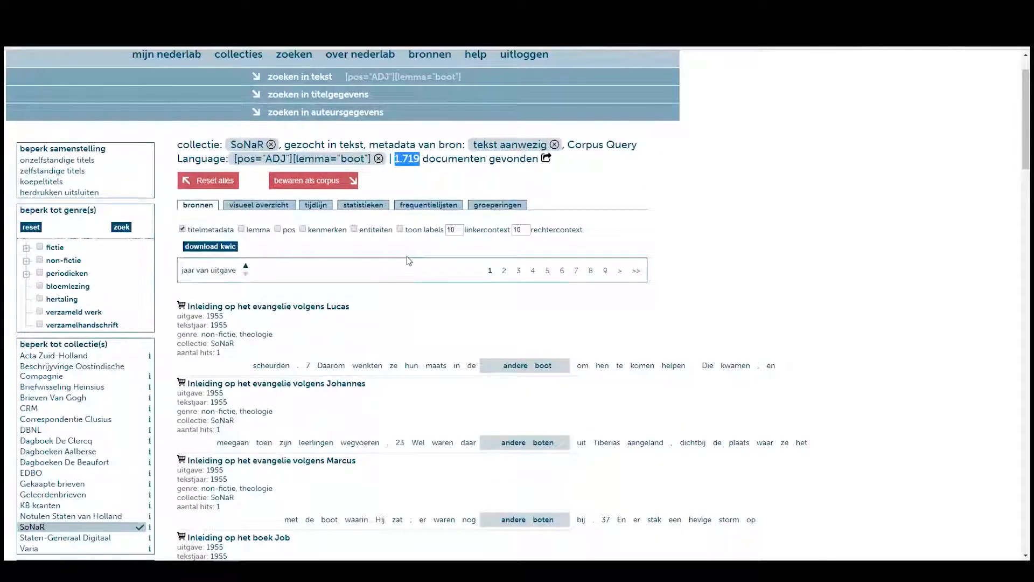
left_click(378, 184)
left_click(330, 236)
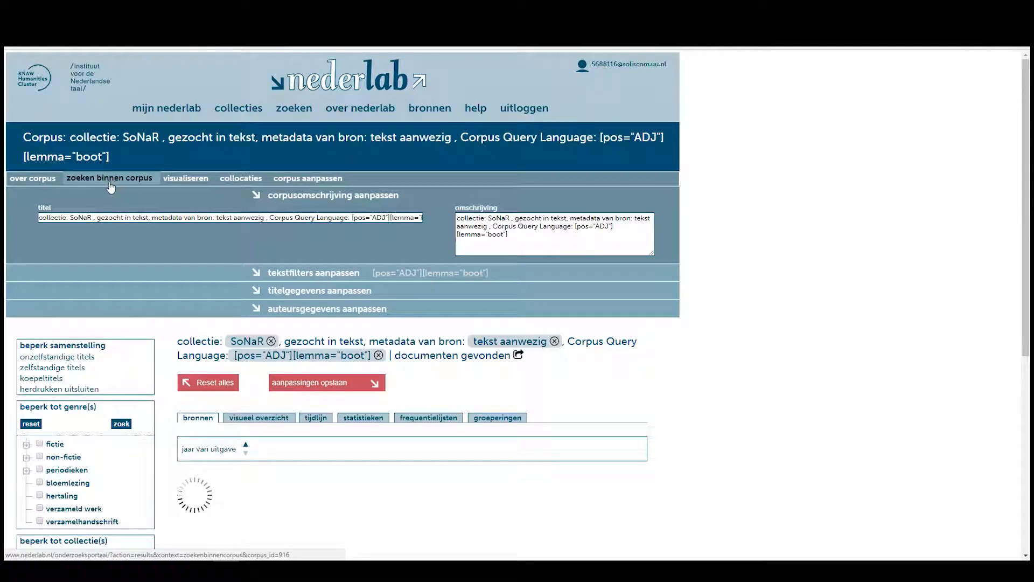
Step: Change the new corpus's title to "Boot Corpus 2" and save the changes
triple_click(118, 217)
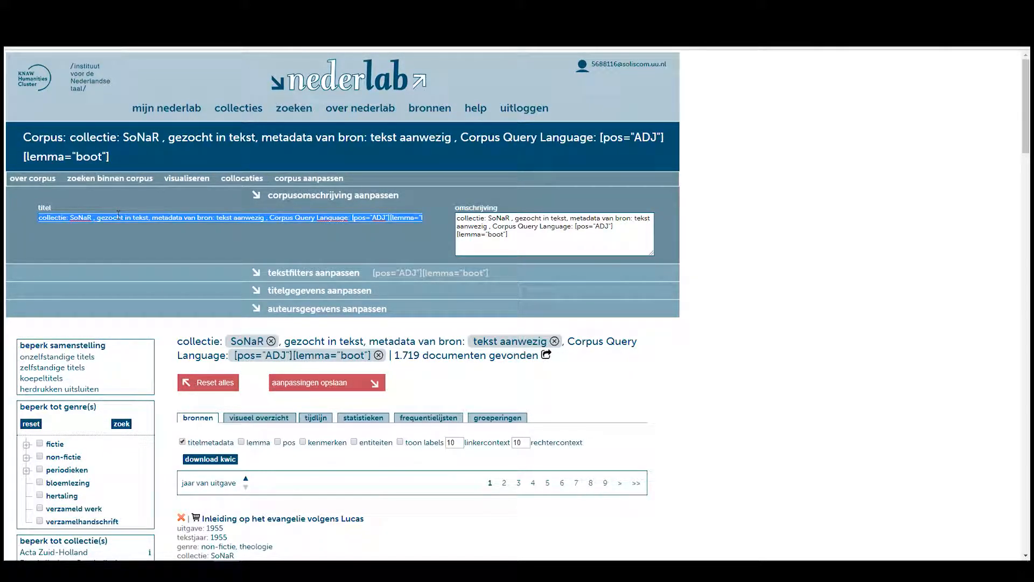
type("Boot Corpus 2")
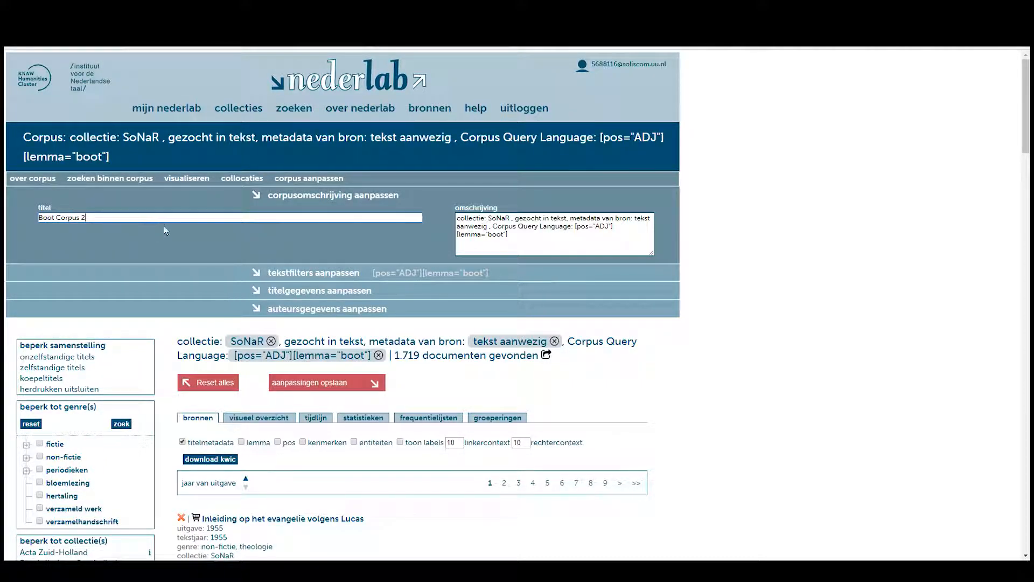
left_click(348, 387)
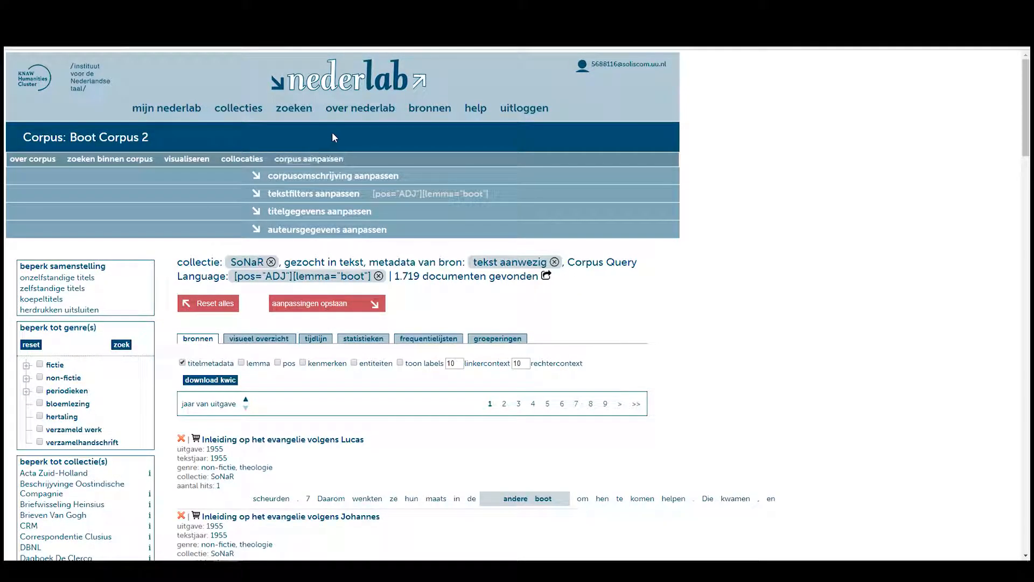
Step: Merge Boot Corpus and Boot Corpus 2 into one combined corpus in the personal corpora overview
left_click(168, 112)
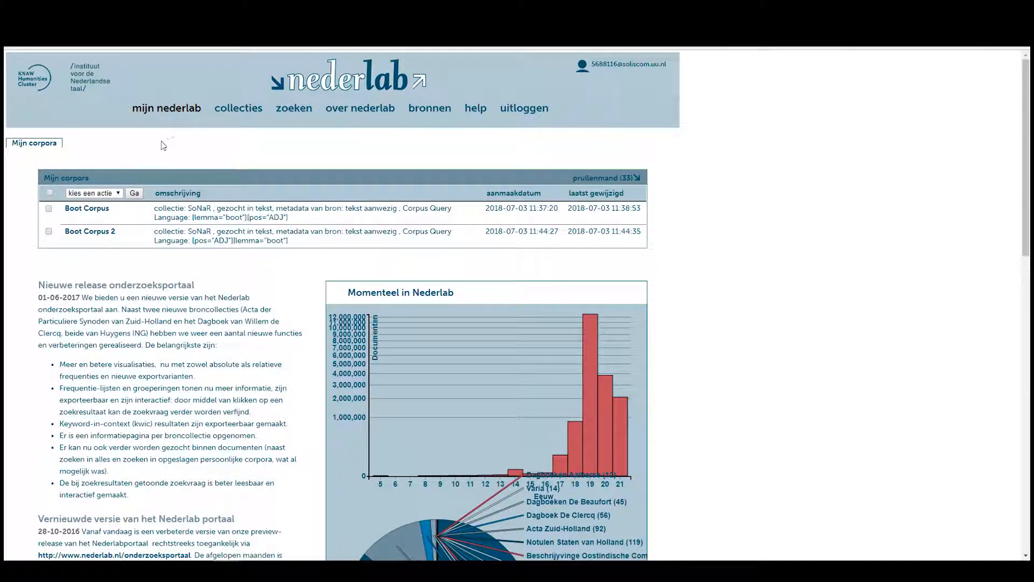
mouse_move(118, 213)
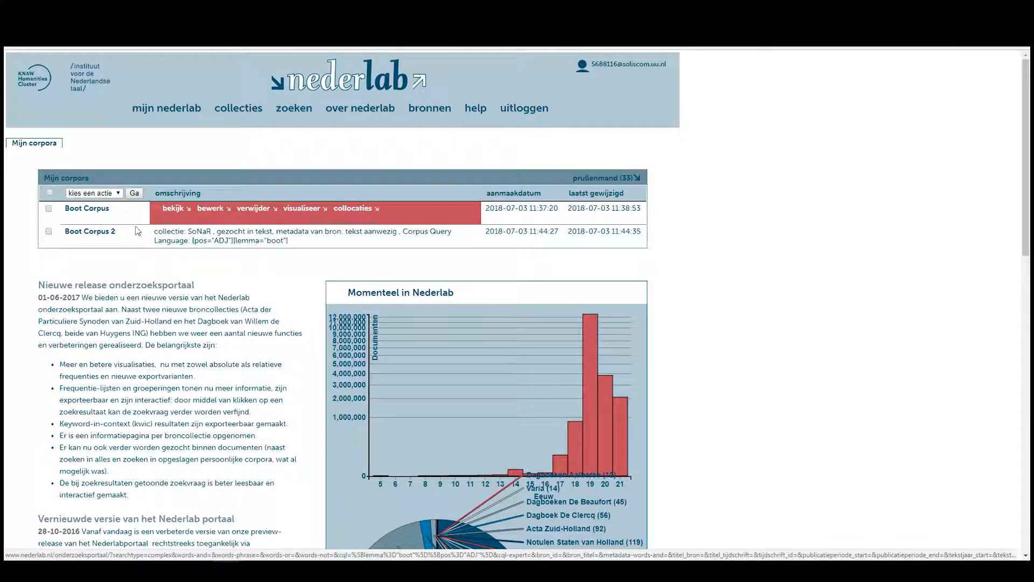
left_click(48, 208)
left_click(49, 232)
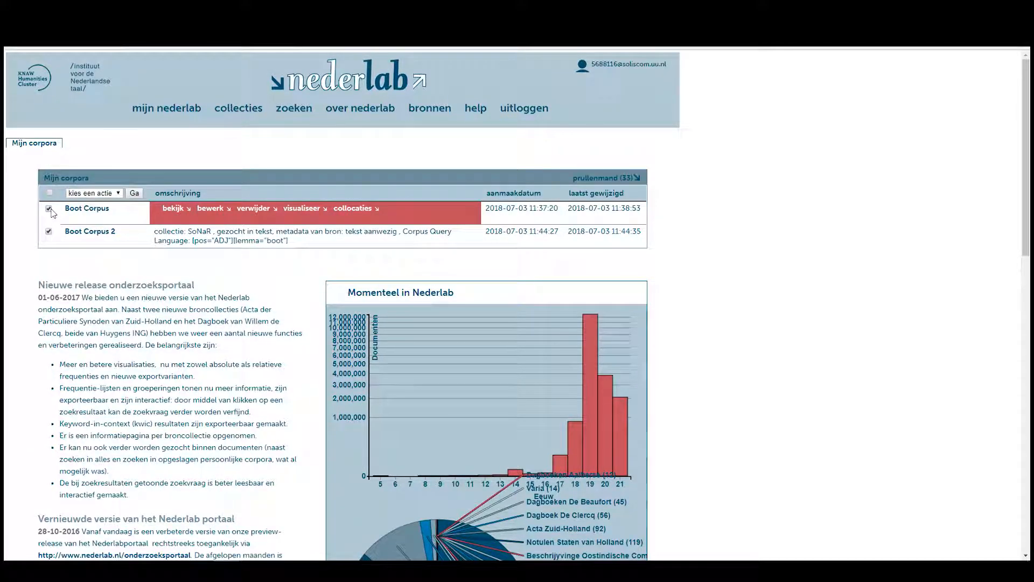
left_click(93, 193)
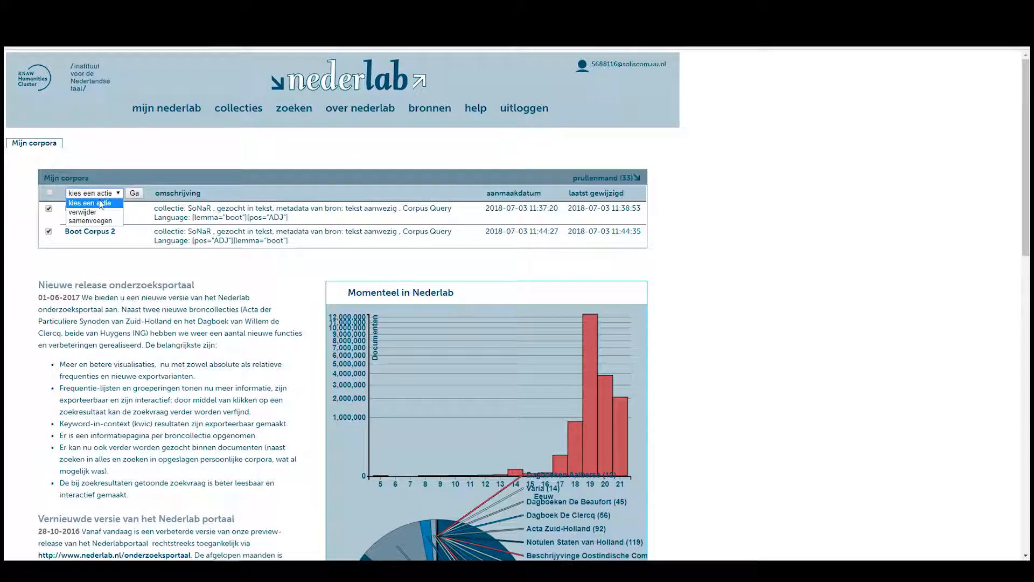
left_click(100, 221)
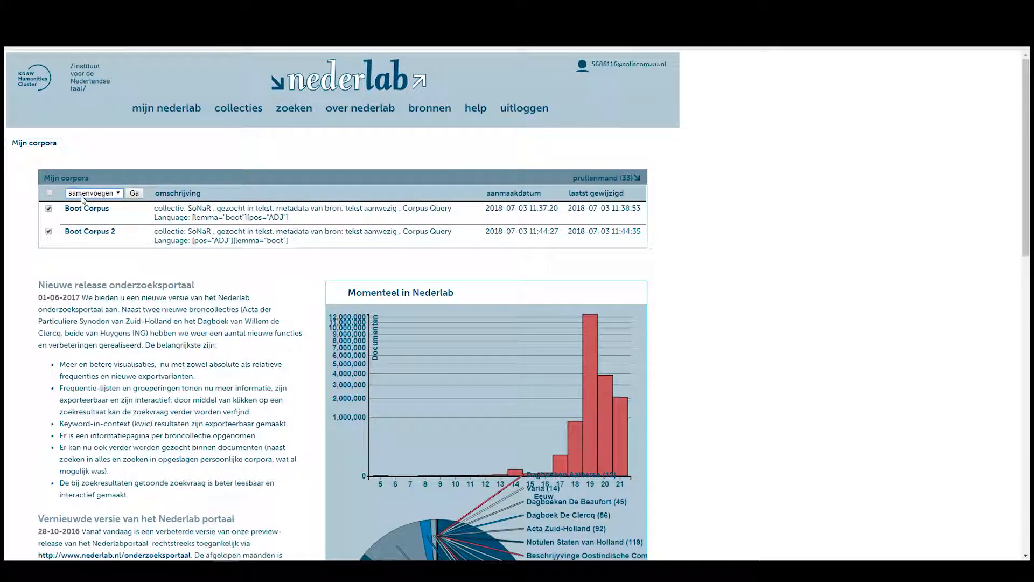
left_click(134, 193)
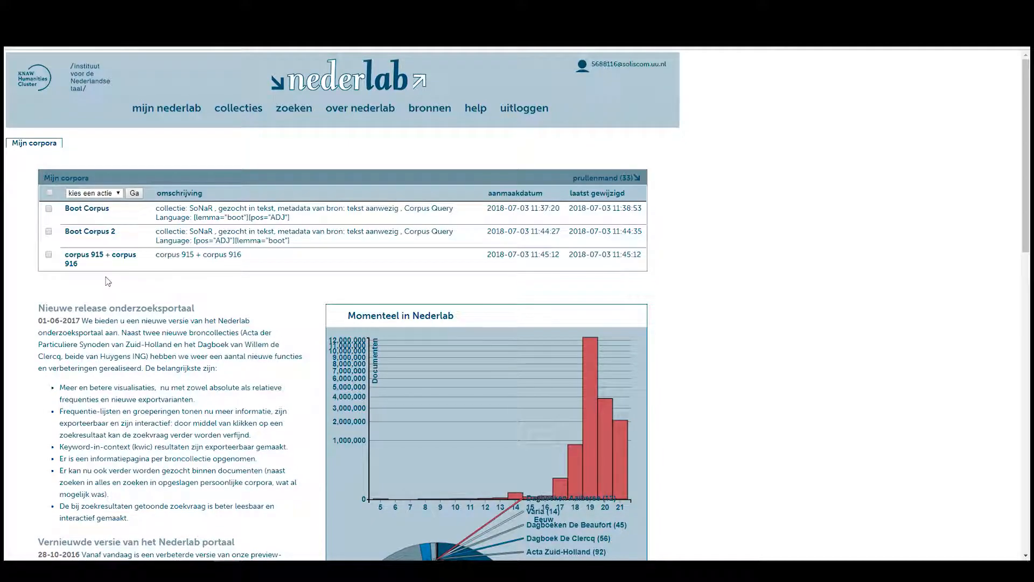
mouse_move(111, 263)
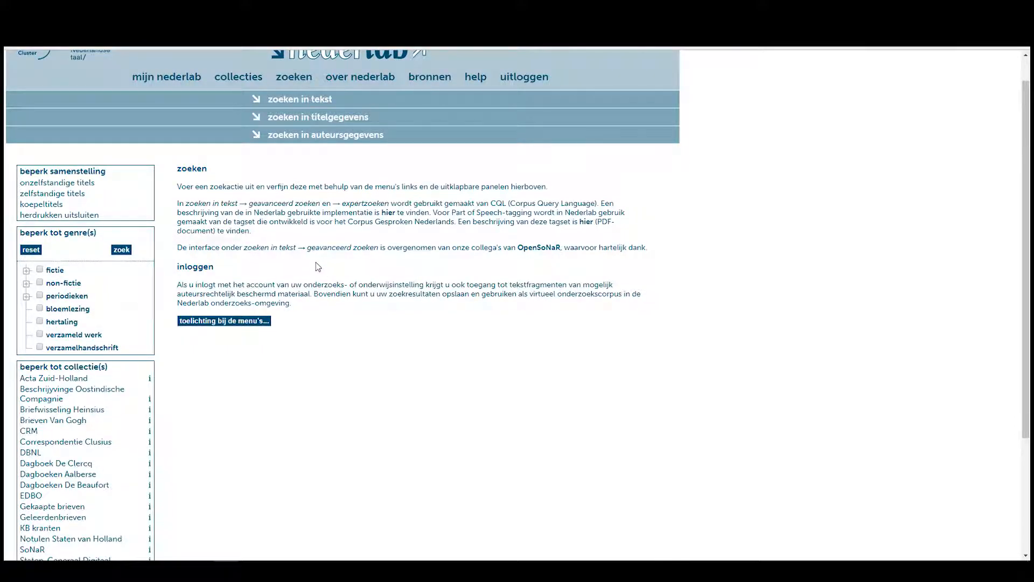
Step: Restrict a new search to the Beschrijvinge Oostindische Compagnie collection and look through its documents
scroll(215, 261, "down", 3)
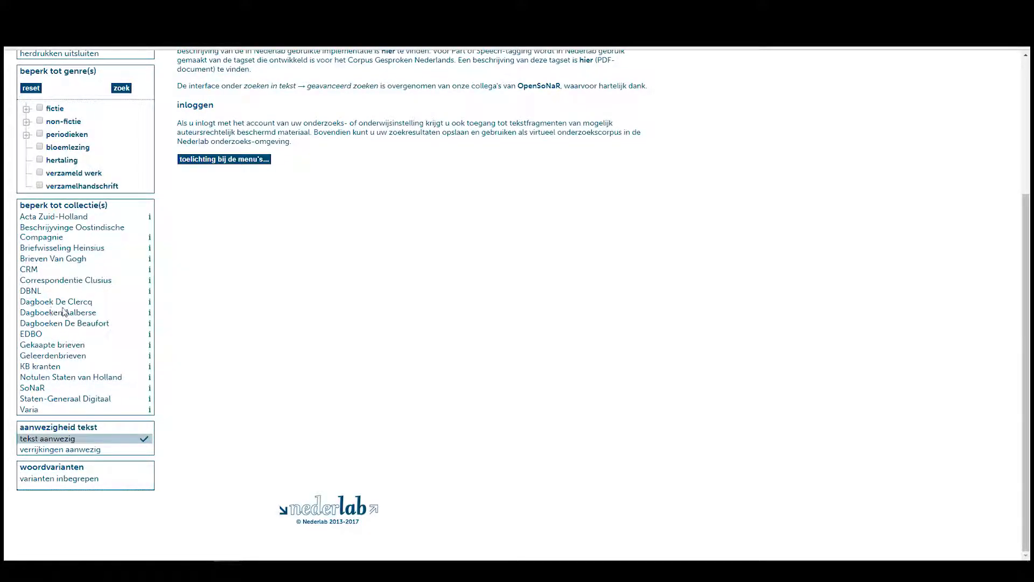
left_click(61, 234)
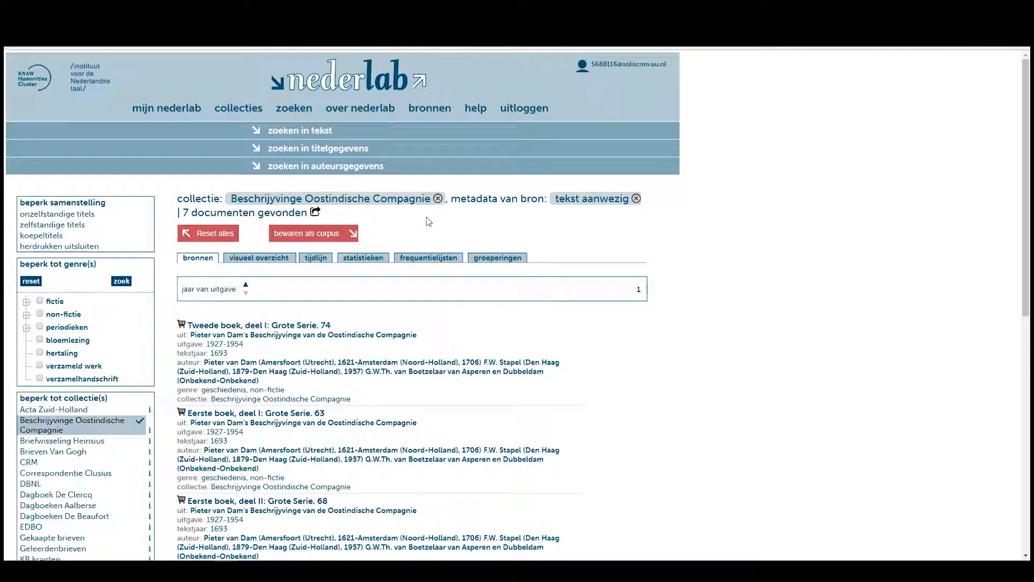
scroll(437, 229, "down", 2)
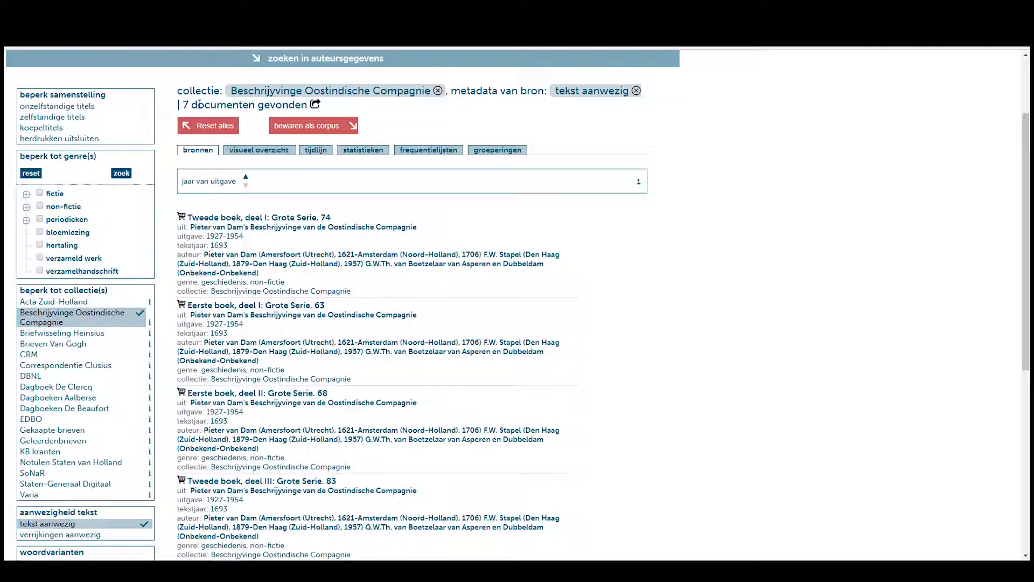
scroll(331, 176, "down", 5)
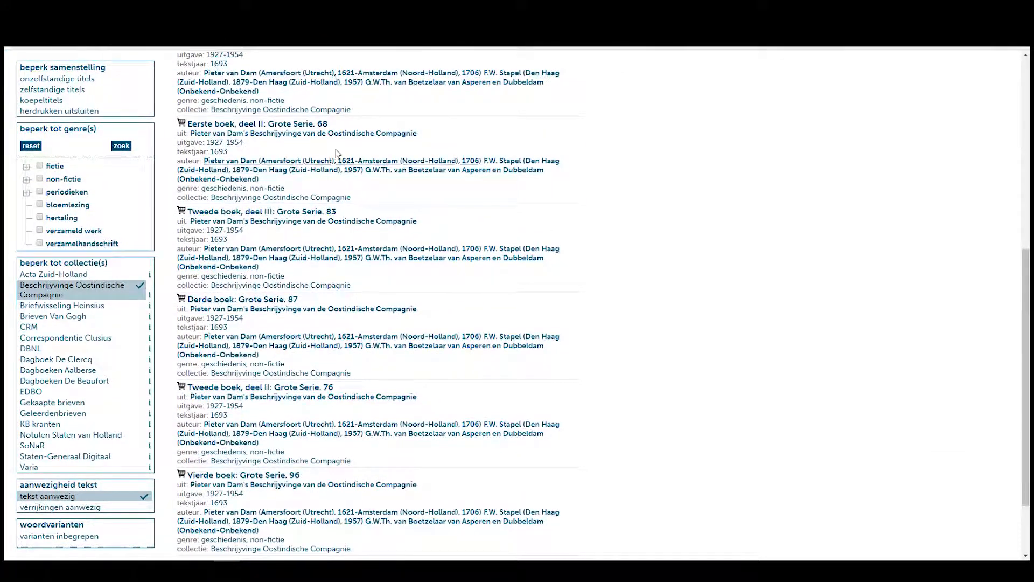
scroll(404, 291, "up", 4)
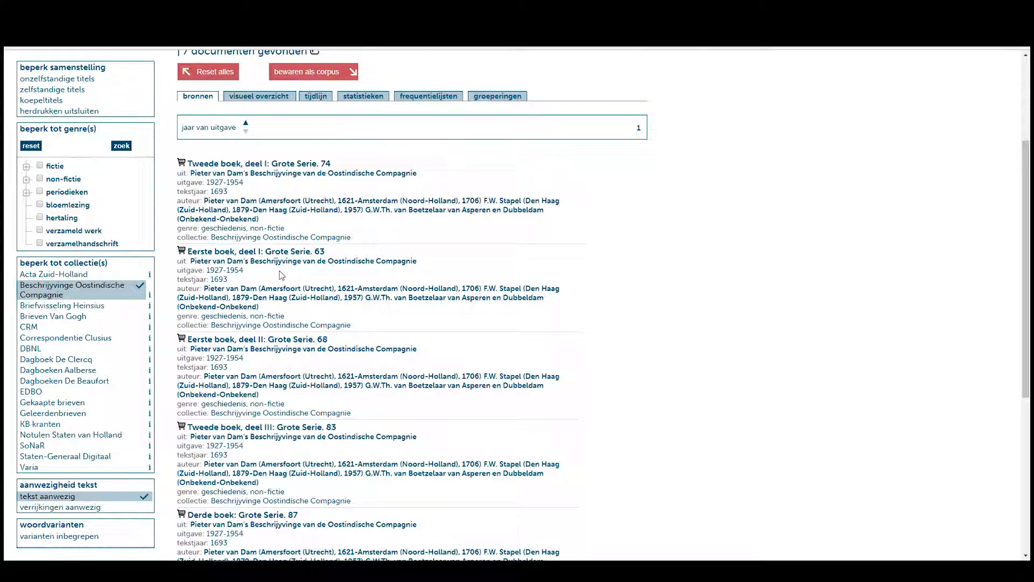
scroll(291, 278, "up", 2)
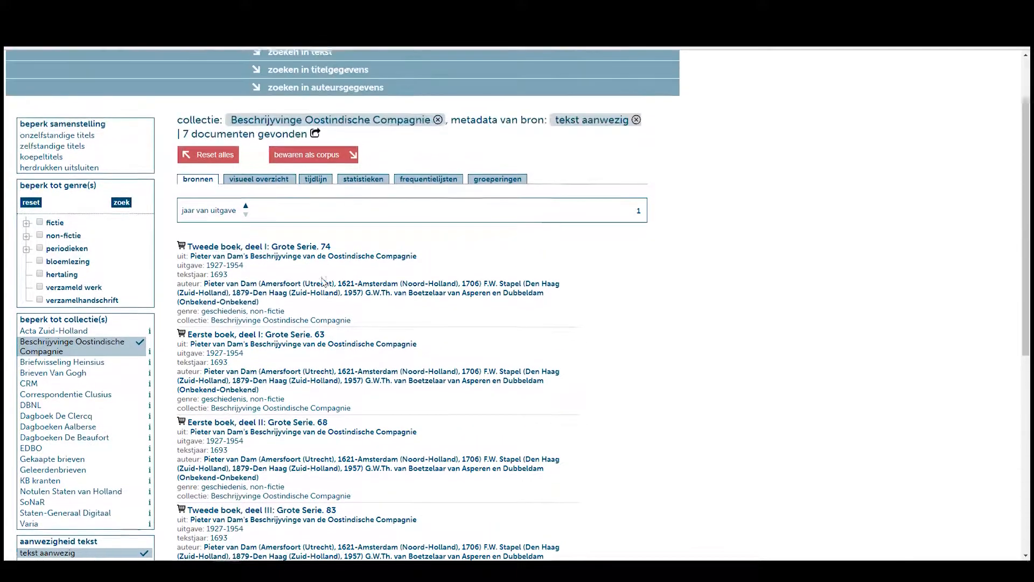
scroll(310, 284, "down", 2)
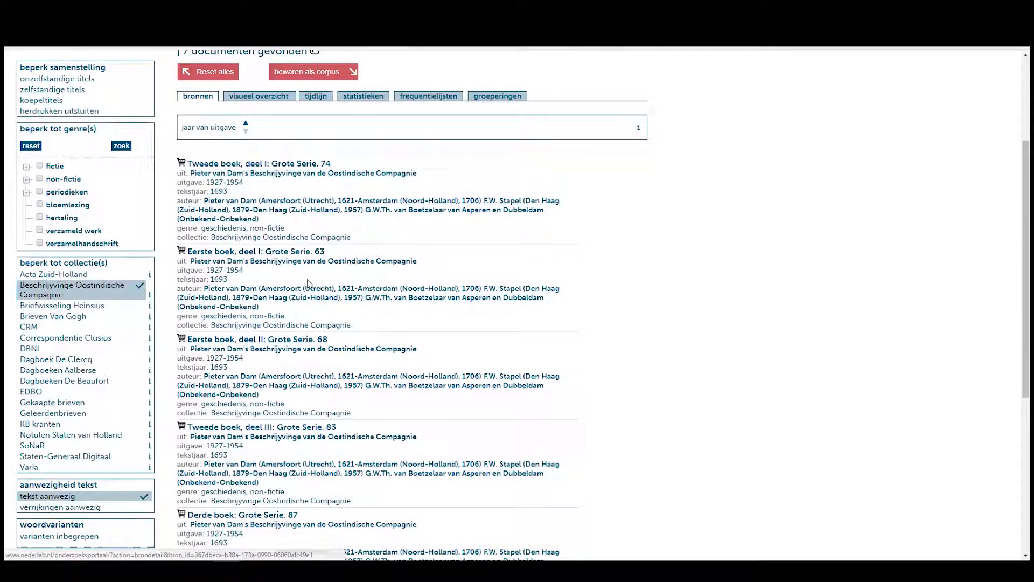
Step: Add "Eerste boek, deel I: Grote Serie. 63", "Derde boek: Grote Serie. 87" and "Vierde boek: Grote Serie. 96" to the selection
left_click(182, 252)
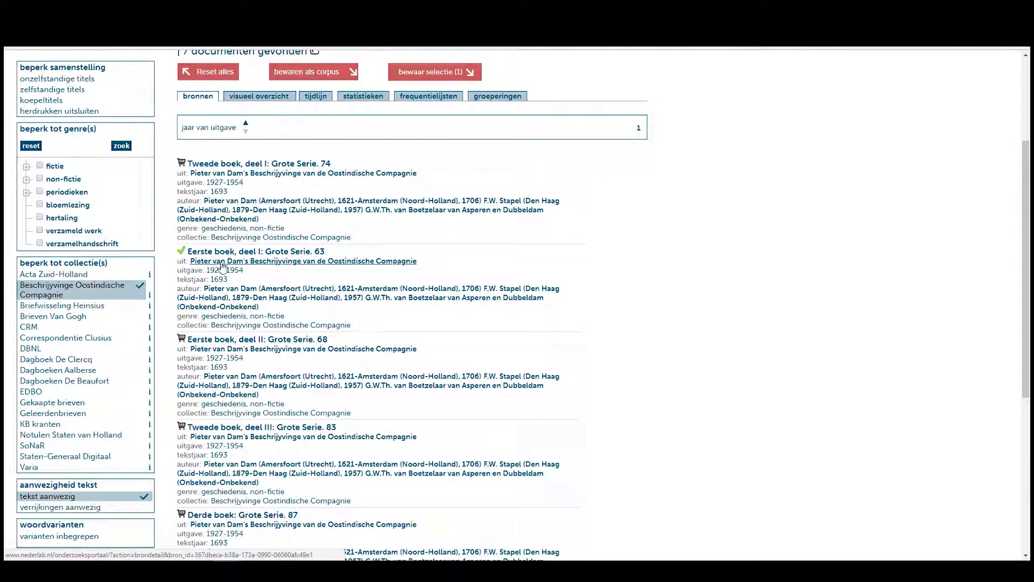
scroll(183, 262, "up", 1)
scroll(215, 263, "down", 1)
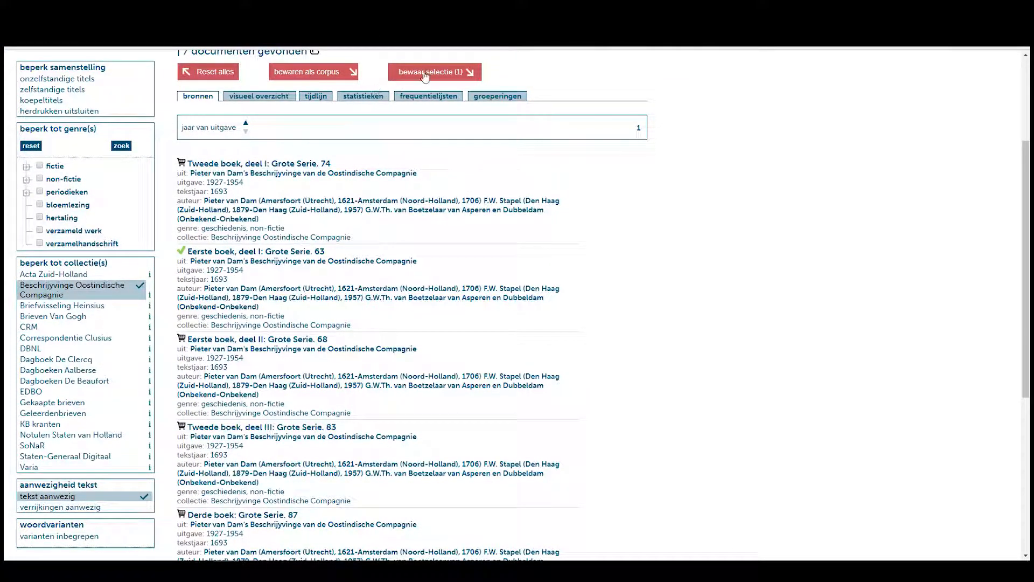
scroll(266, 277, "down", 3)
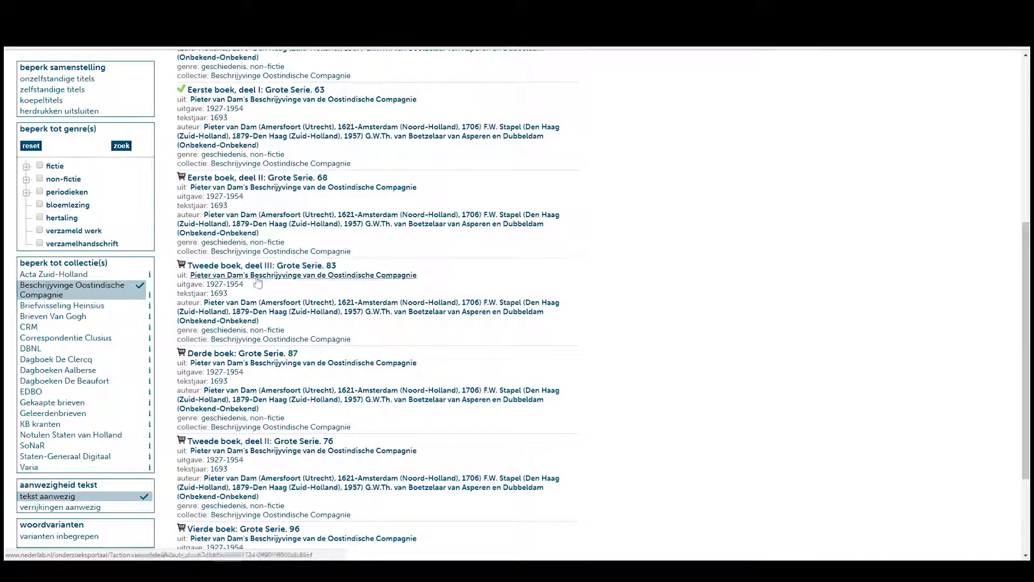
scroll(199, 324, "down", 3)
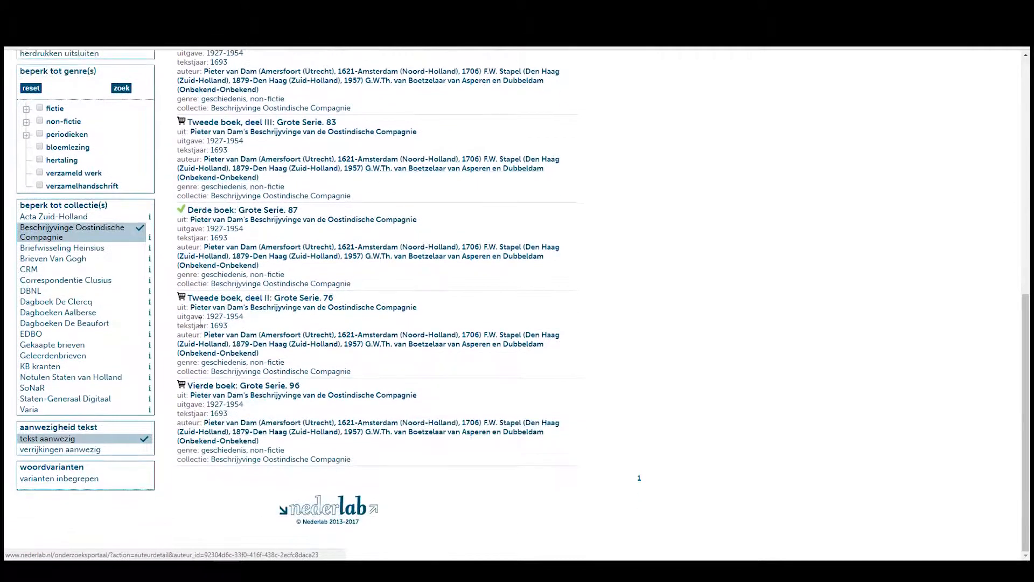
left_click(183, 386)
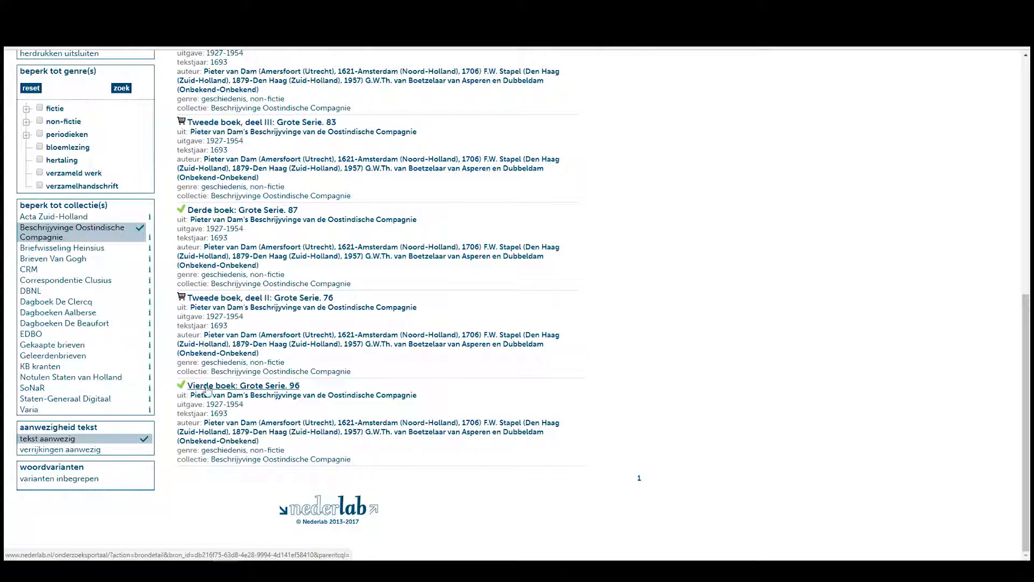
Step: Replace the Beschrijvinge Oostindische Compagnie collection filter with Brieven Van Gogh
left_click(62, 261)
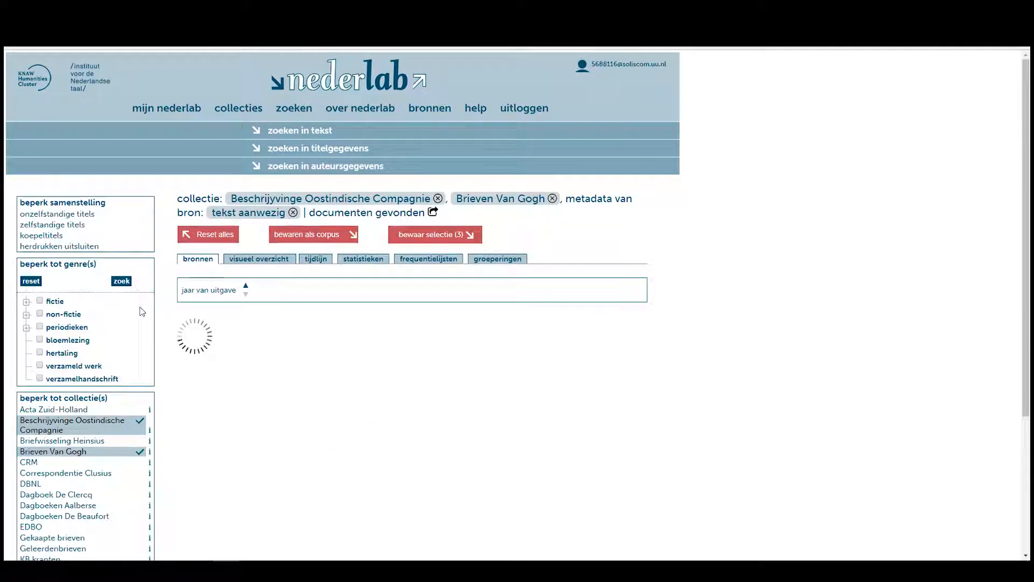
scroll(134, 374, "down", 3)
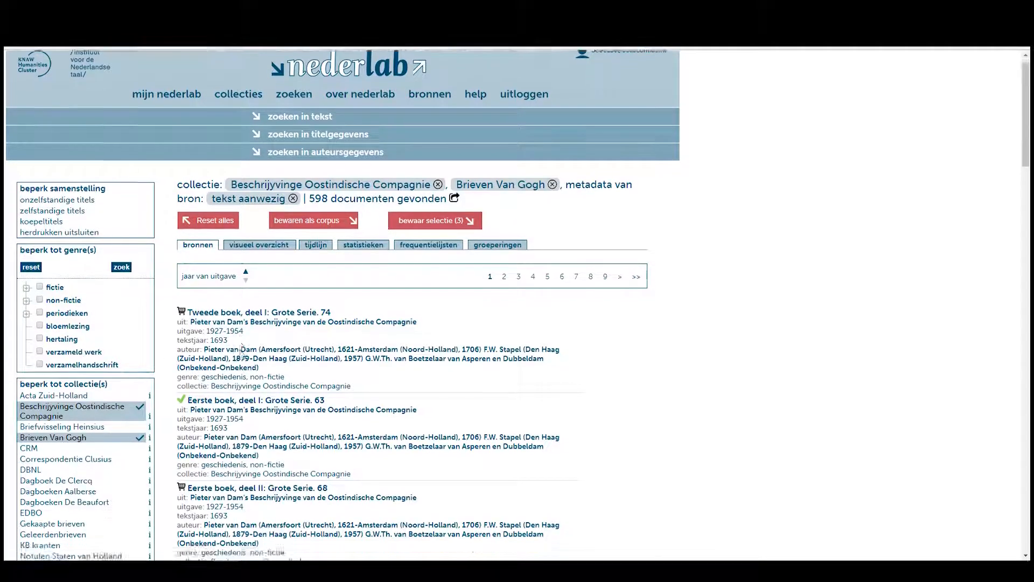
left_click(84, 291)
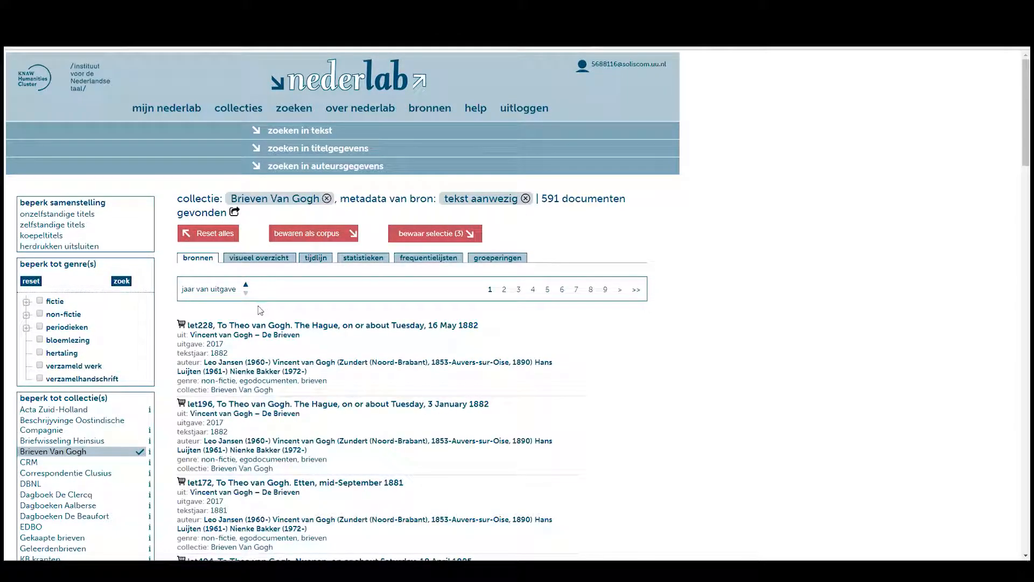
Step: Add the Van Gogh letters let494 and let363 to the selection
scroll(258, 307, "down", 3)
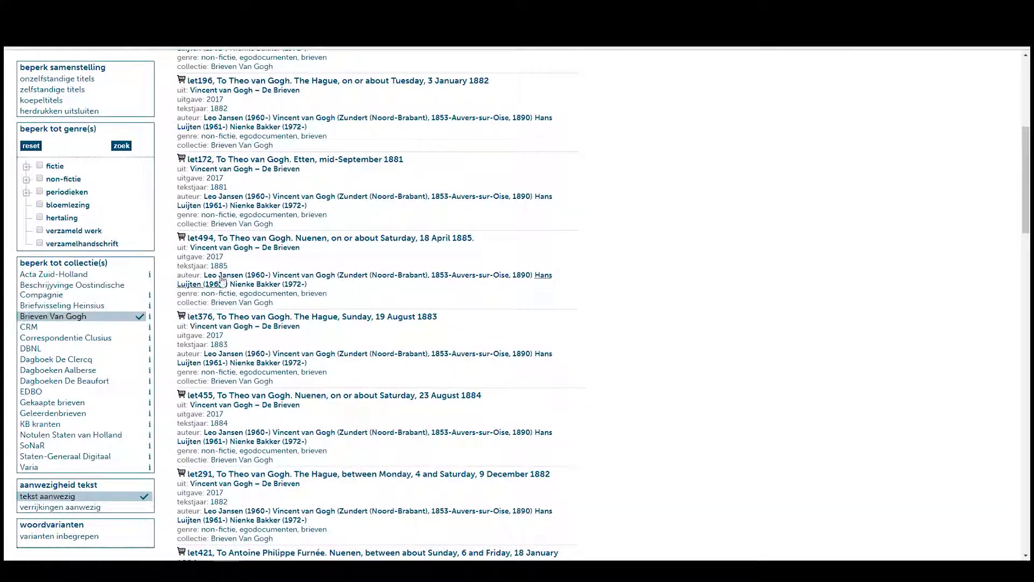
scroll(222, 289, "down", 7)
left_click(182, 322)
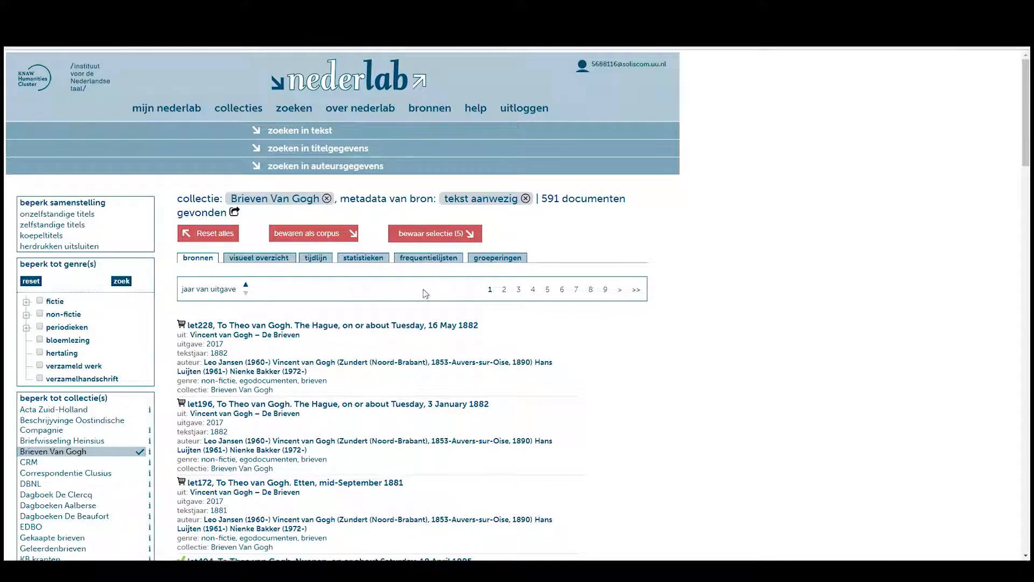
Step: Save the selected titles as a new corpus named "Corpus Cart", leaving the description empty
left_click(466, 234)
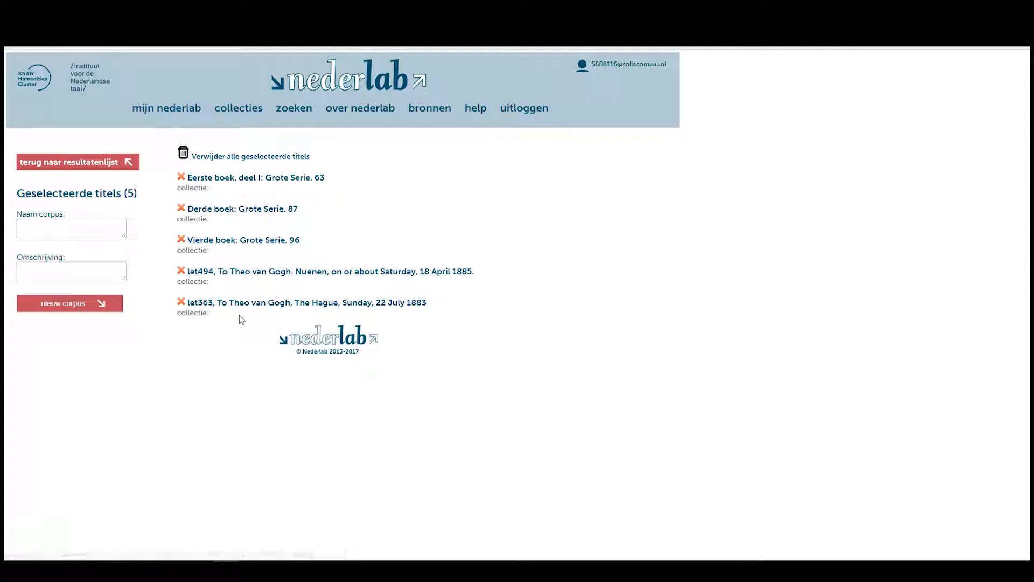
left_click(81, 228)
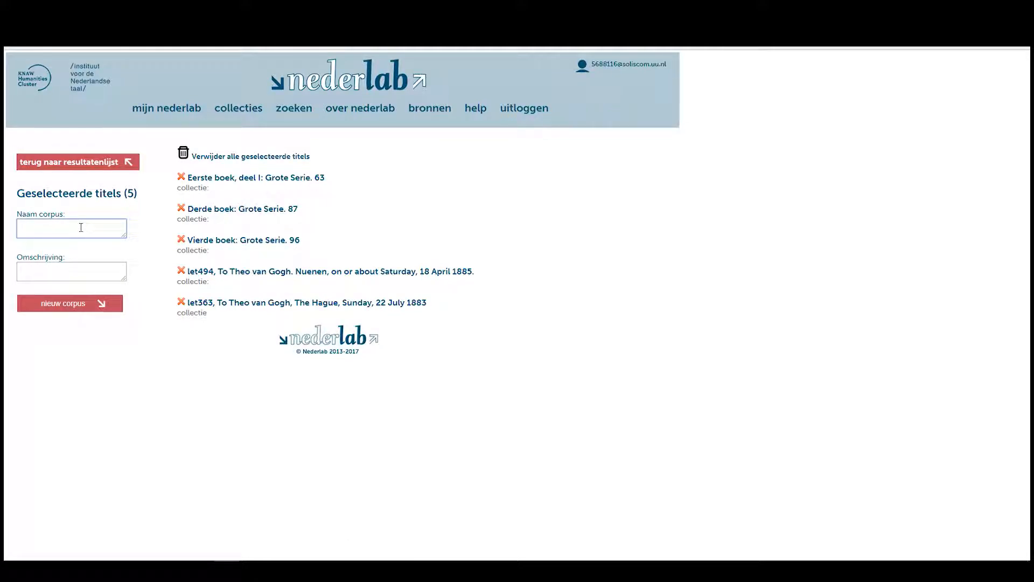
type("Corpus Cart")
left_click(78, 271)
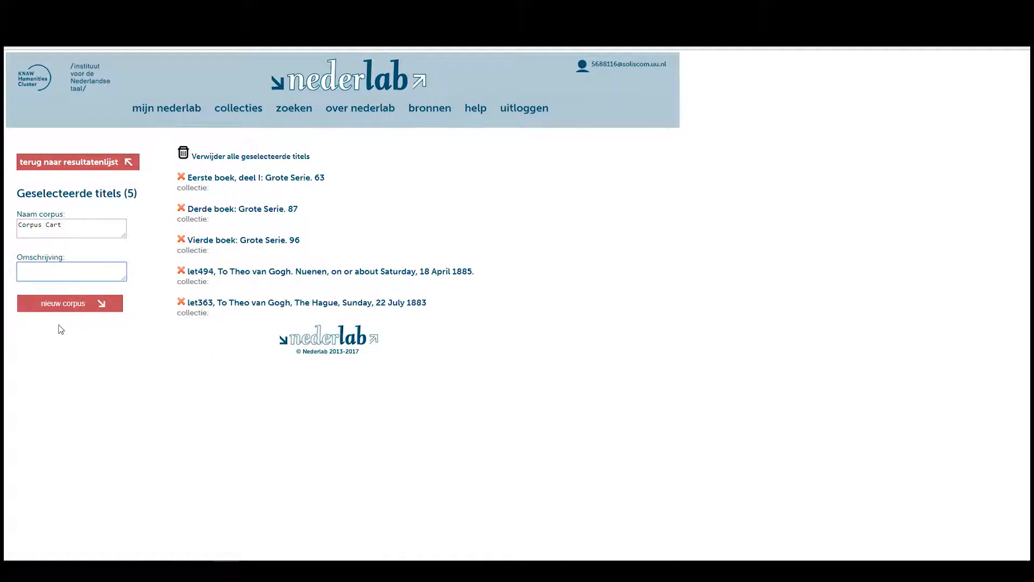
left_click(65, 305)
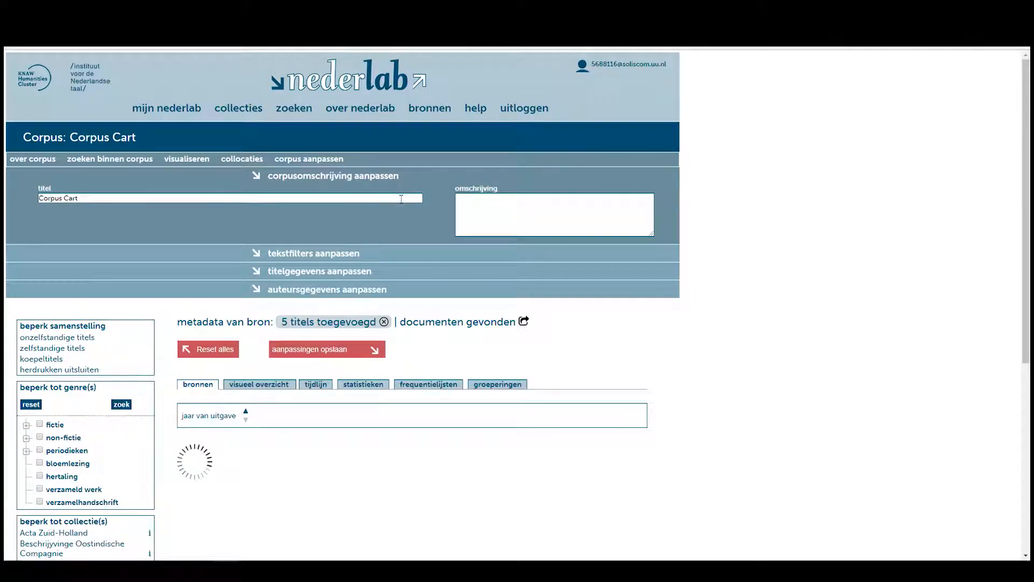
Step: Look through the titles in Corpus Cart and its adjustment options
scroll(275, 238, "down", 6)
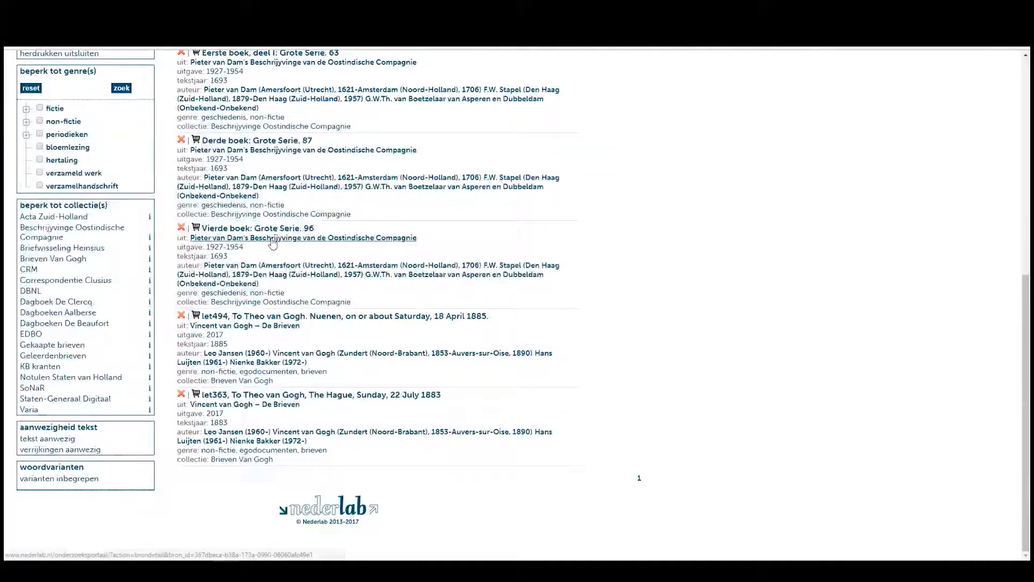
scroll(312, 327, "up", 6)
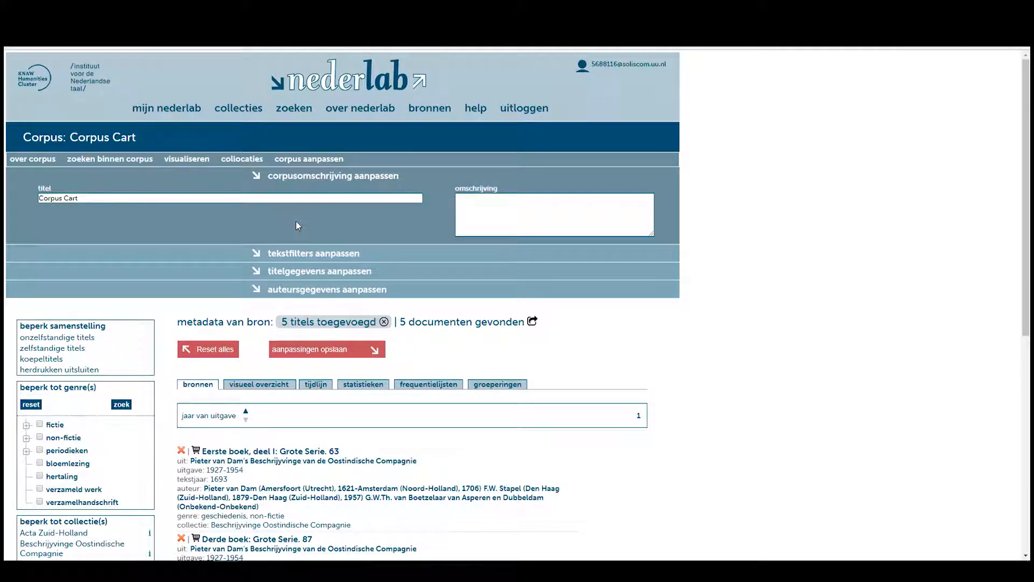
scroll(299, 221, "down", 3)
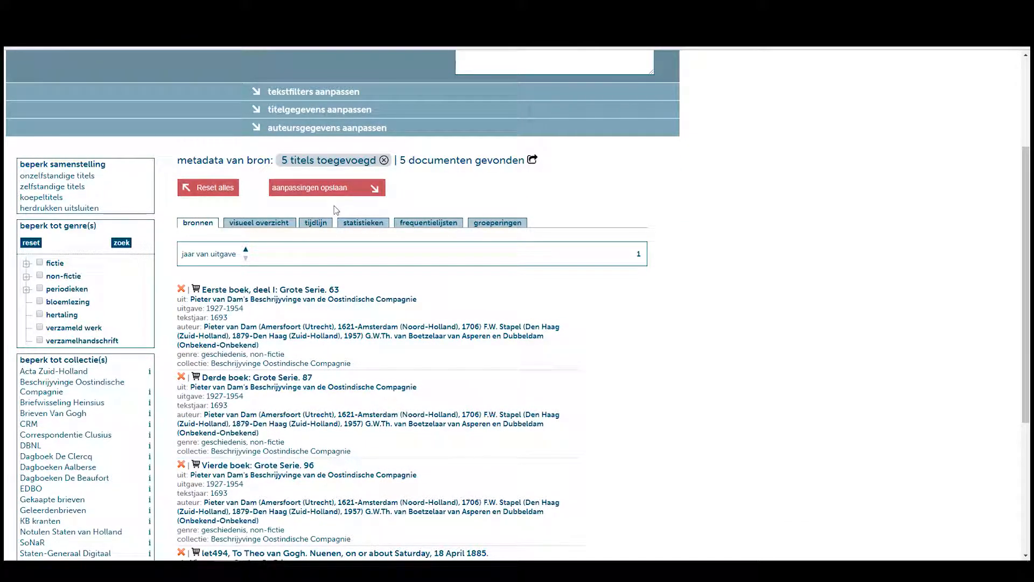
scroll(439, 287, "up", 3)
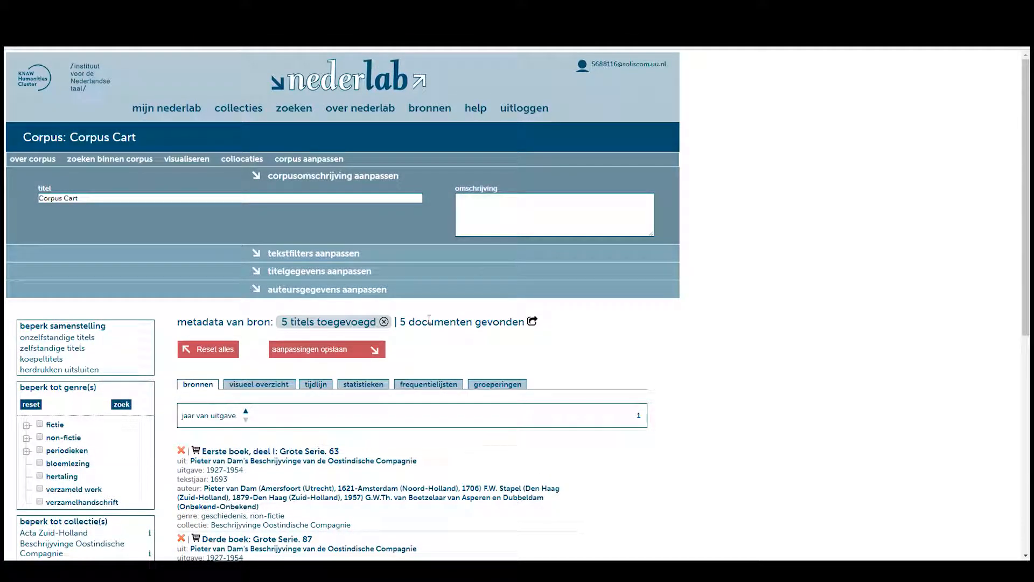
scroll(429, 317, "down", 6)
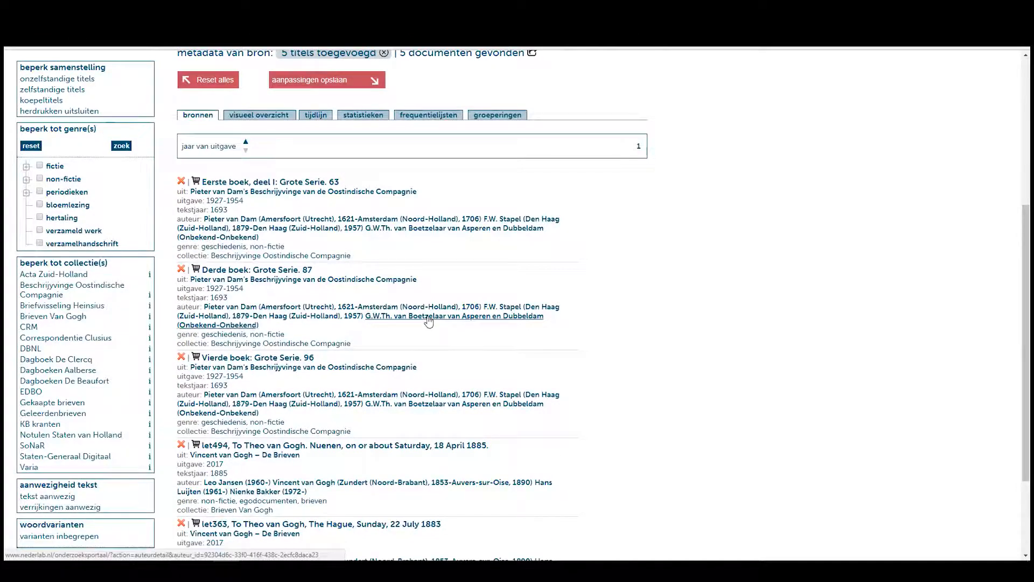
scroll(430, 320, "up", 5)
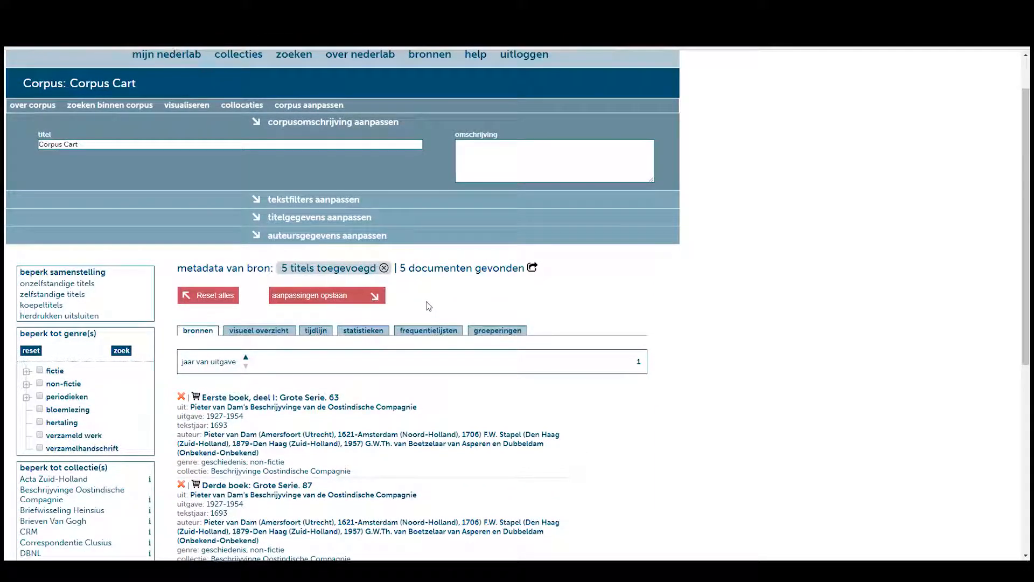